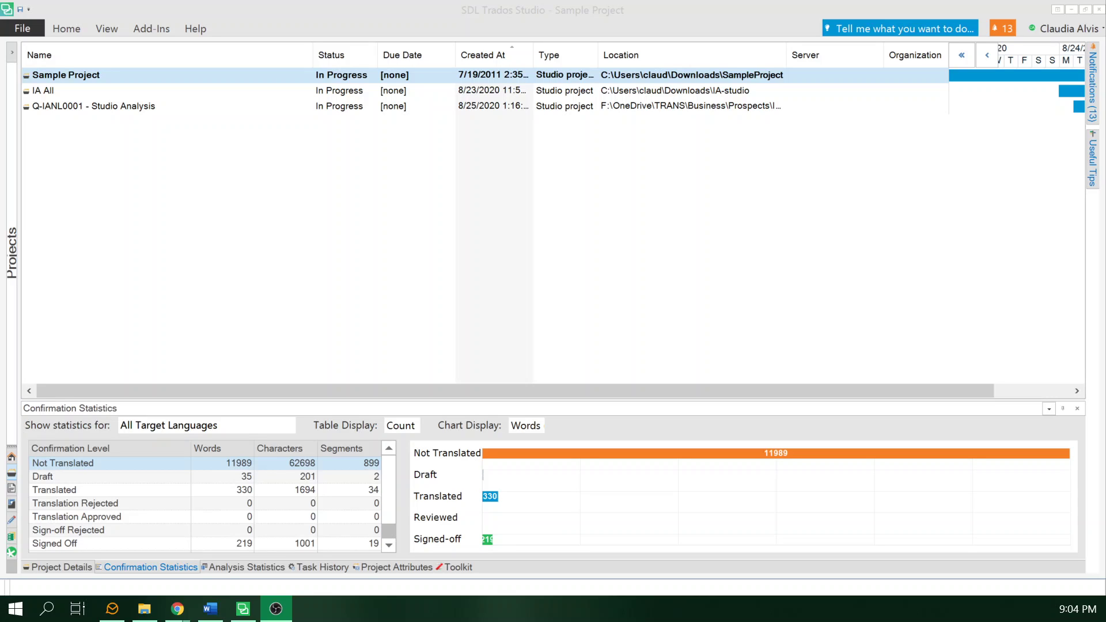
Go to Options > Language Pairs > All Language Pairs > Translation Memory and Automated Translation.
left_click(29, 29)
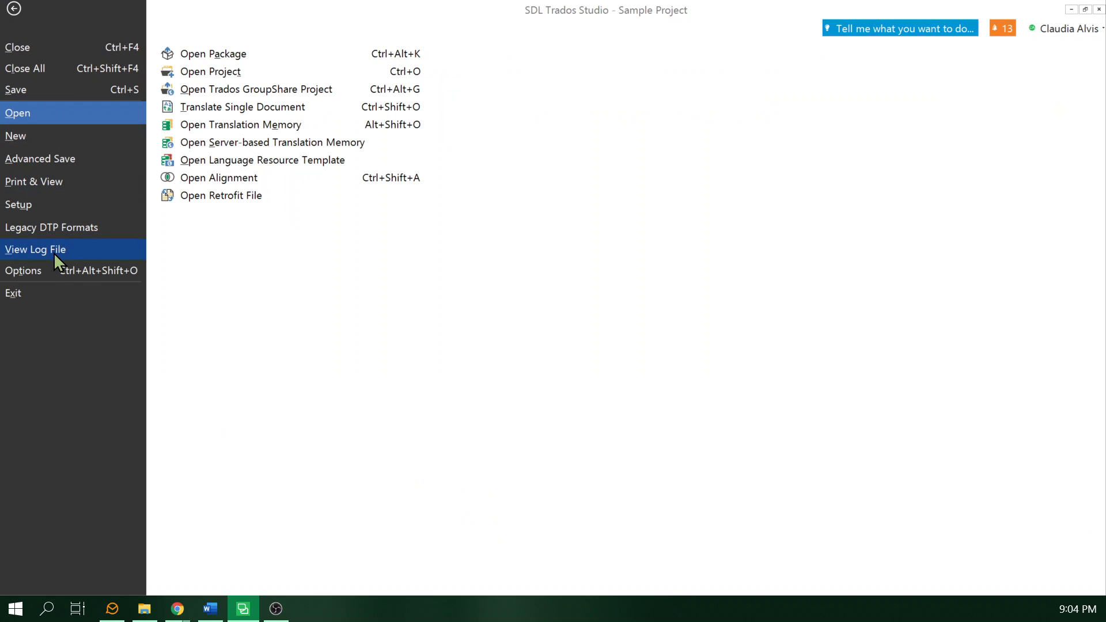
left_click(70, 271)
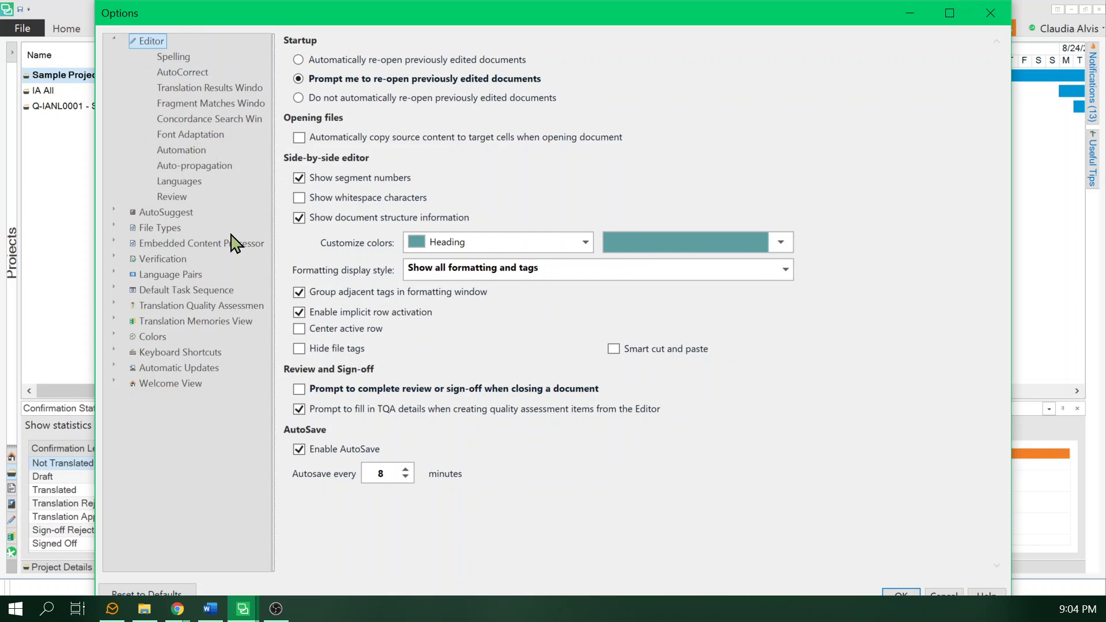
left_click(175, 276)
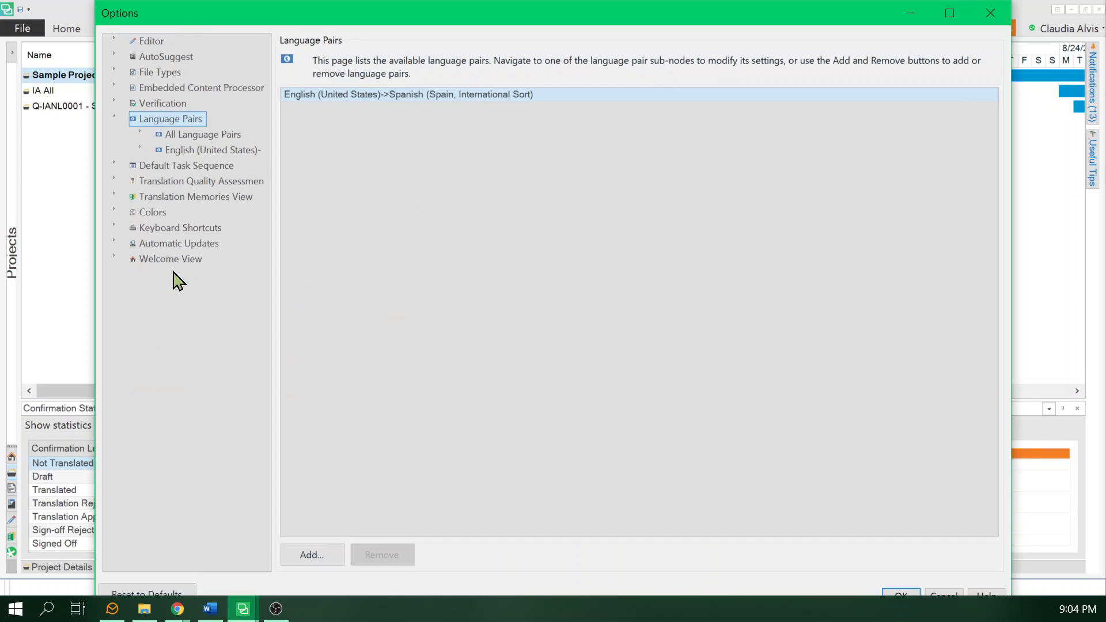
left_click(205, 137)
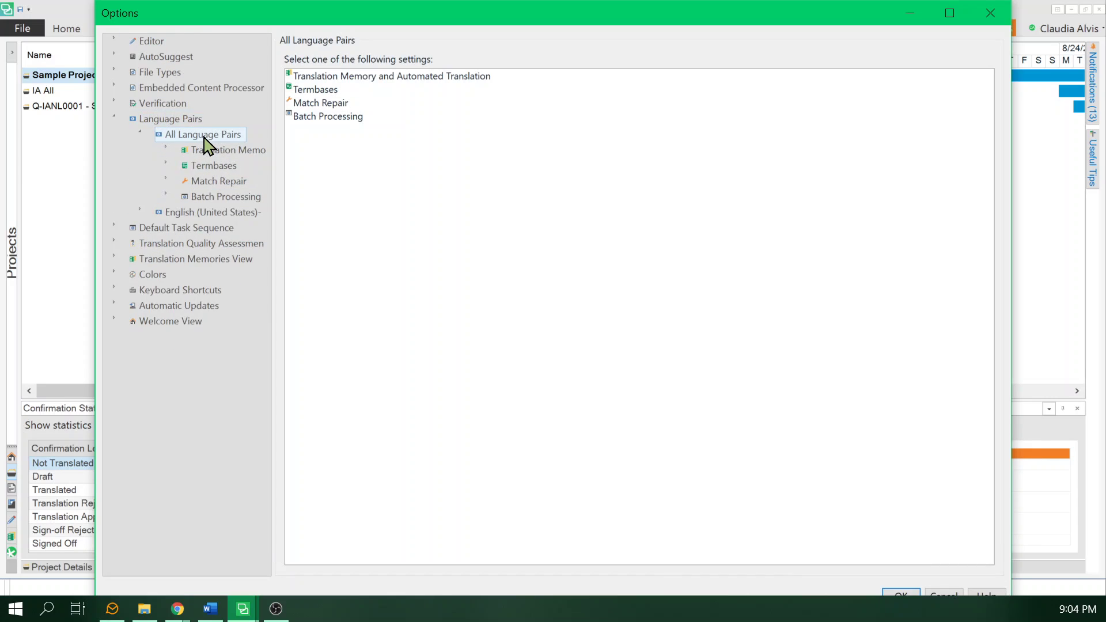
left_click(237, 151)
left_click(236, 151)
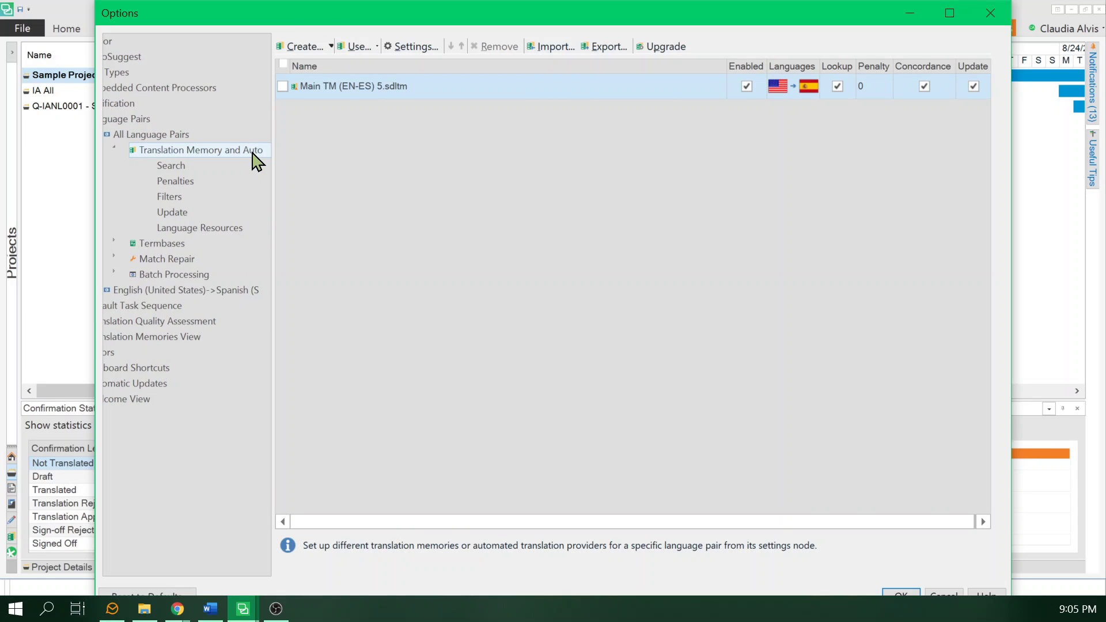
left_click(354, 52)
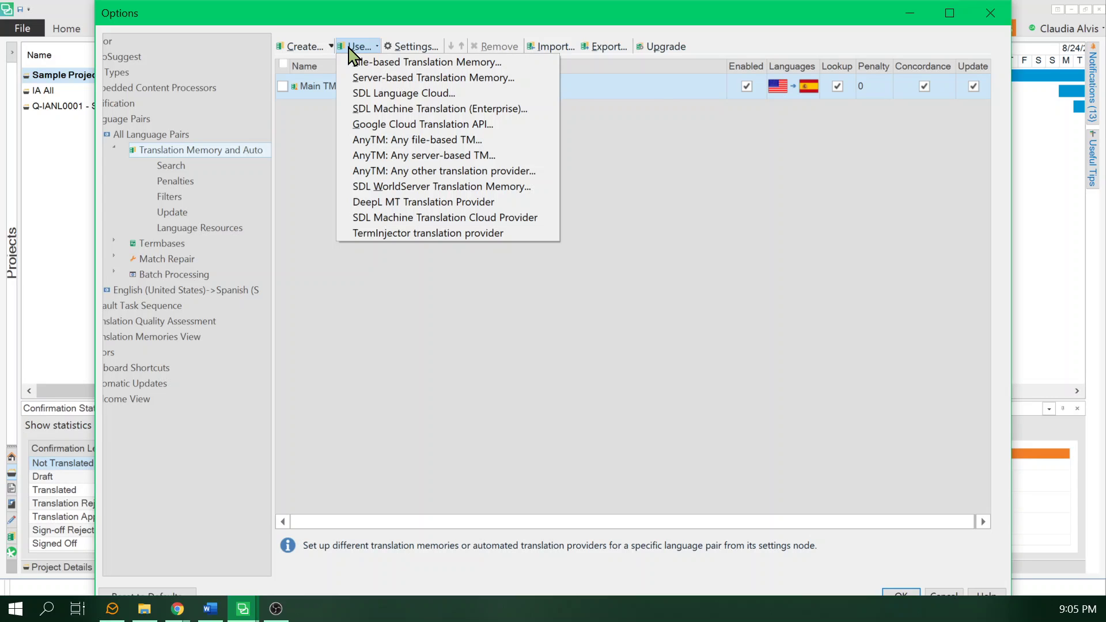
left_click(408, 221)
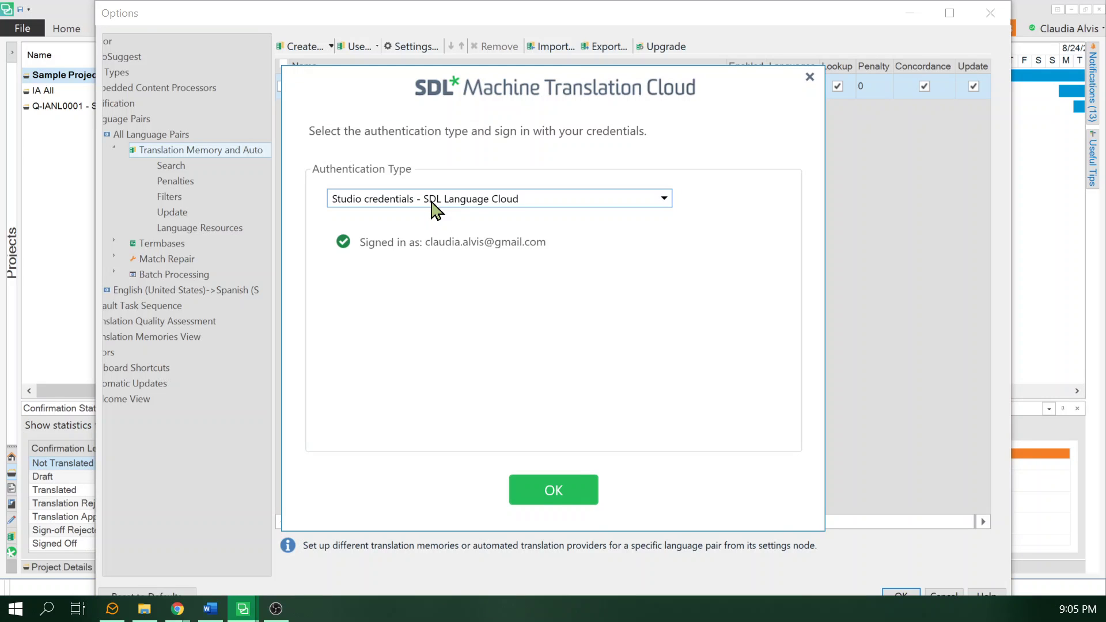
left_click(436, 210)
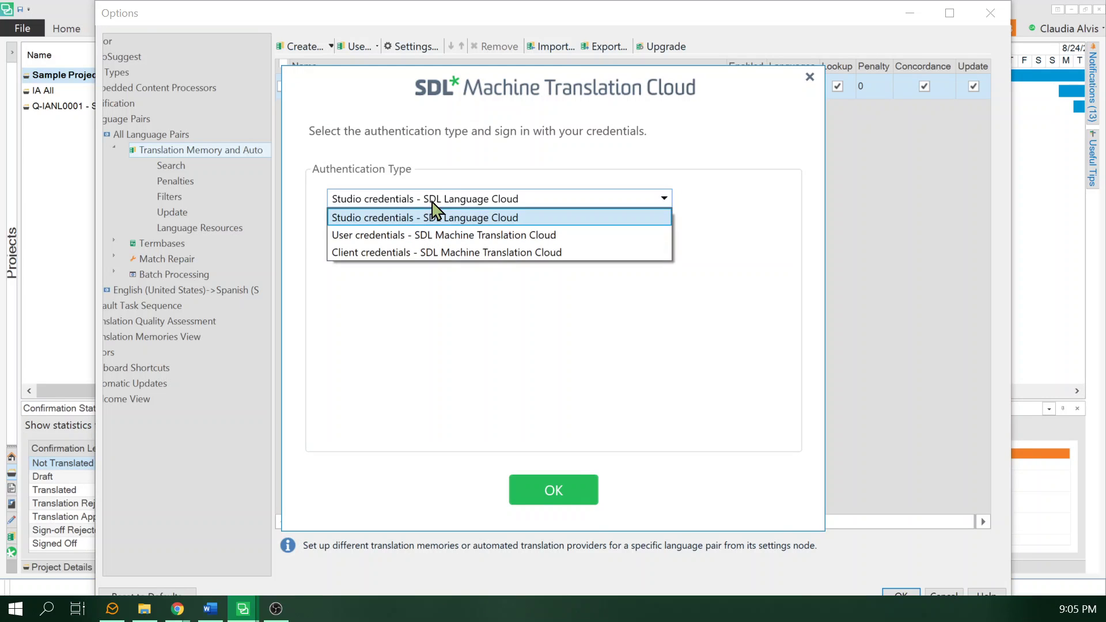
key("Escape")
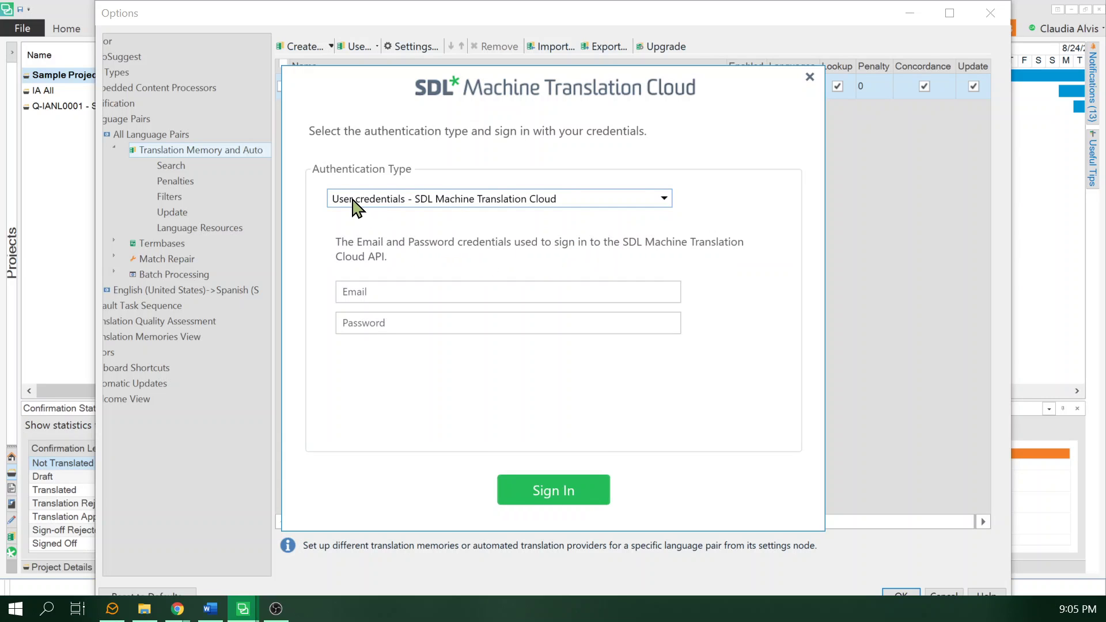
left_click(429, 201)
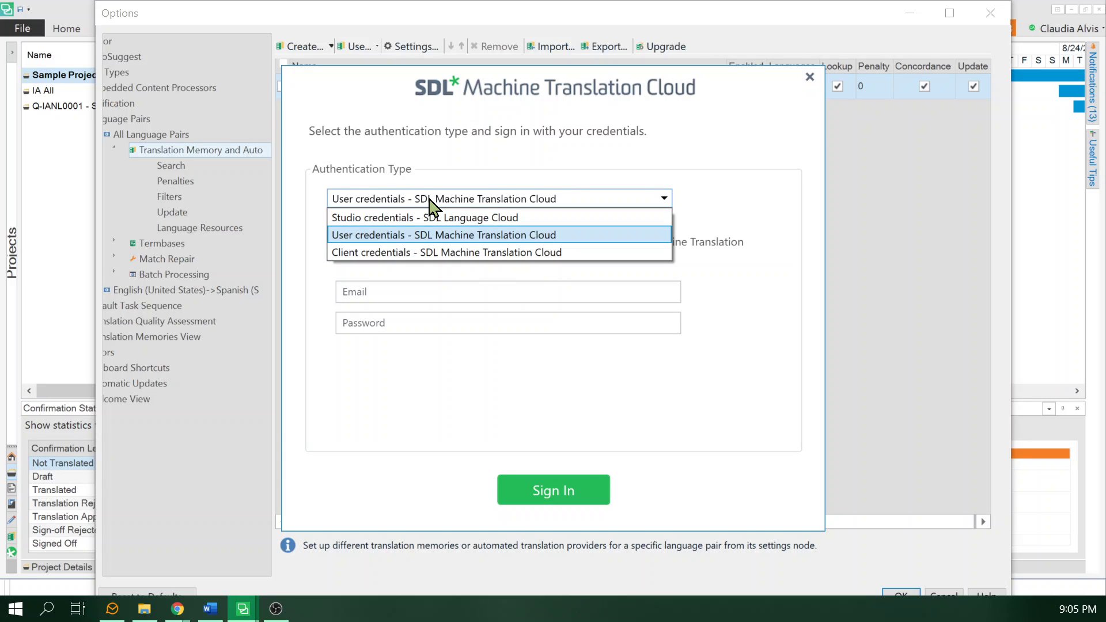
left_click(500, 254)
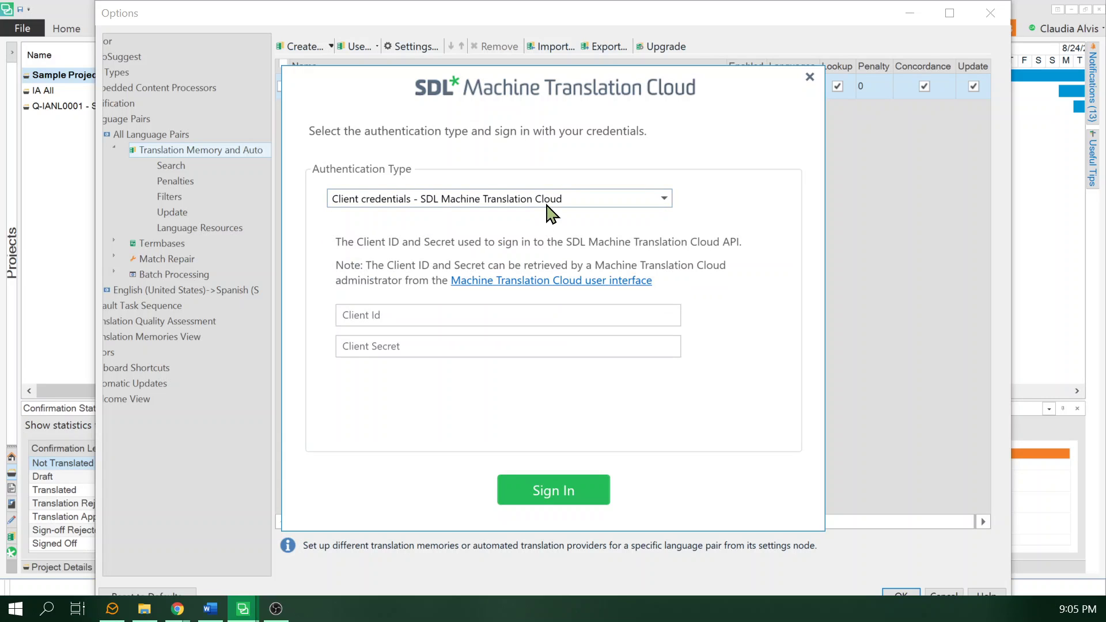
Dismiss the Machine Translation Cloud sign-in and add SDL Language Cloud as a provider.
left_click(810, 77)
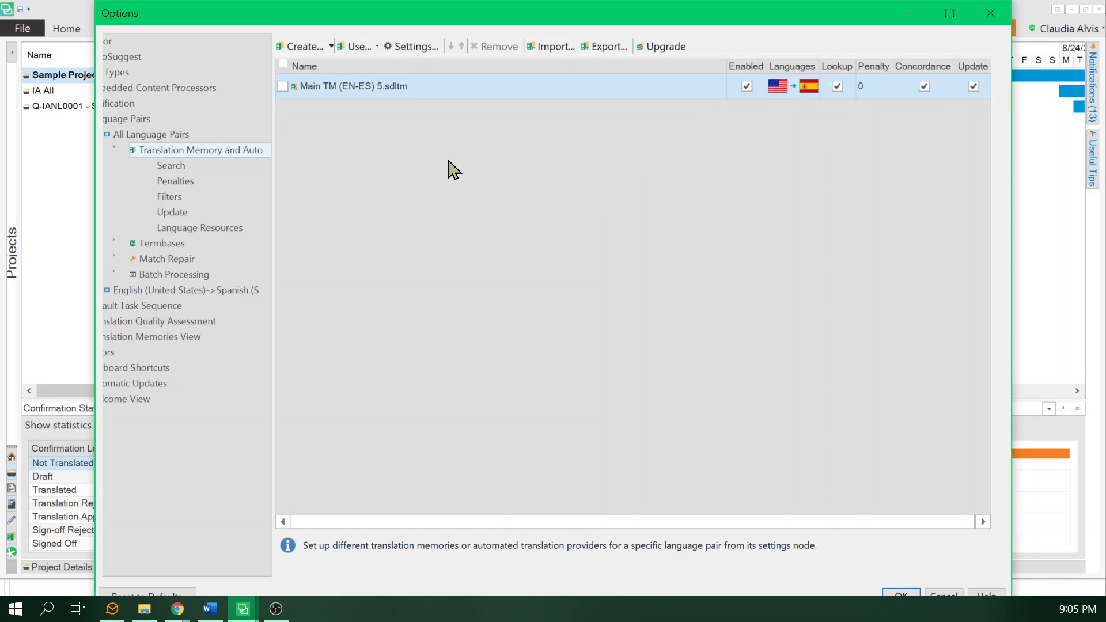
left_click(357, 45)
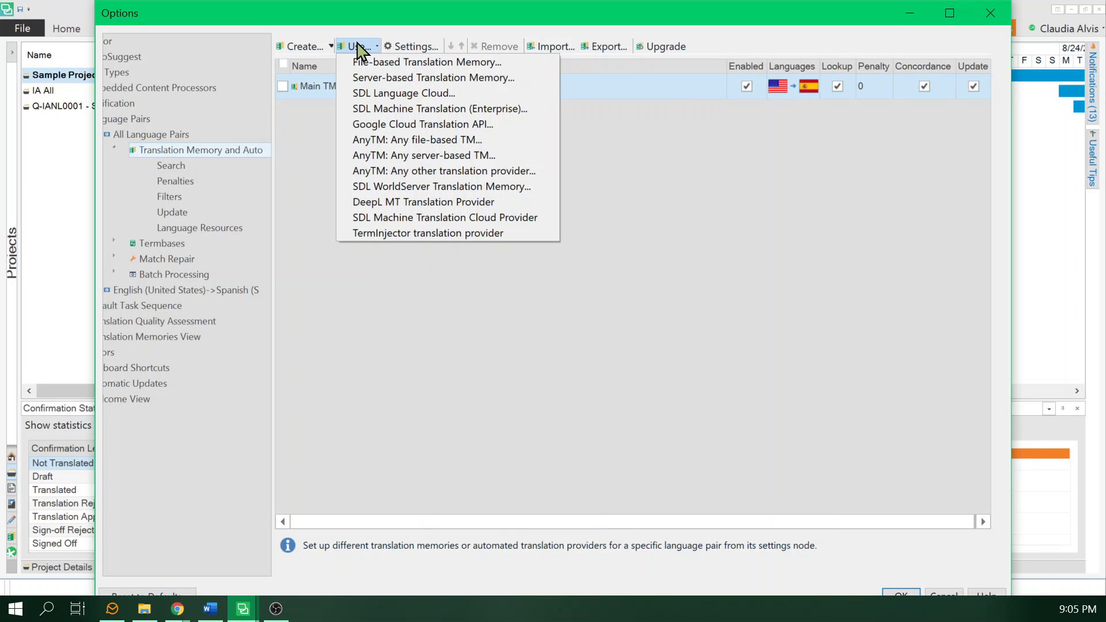
left_click(463, 95)
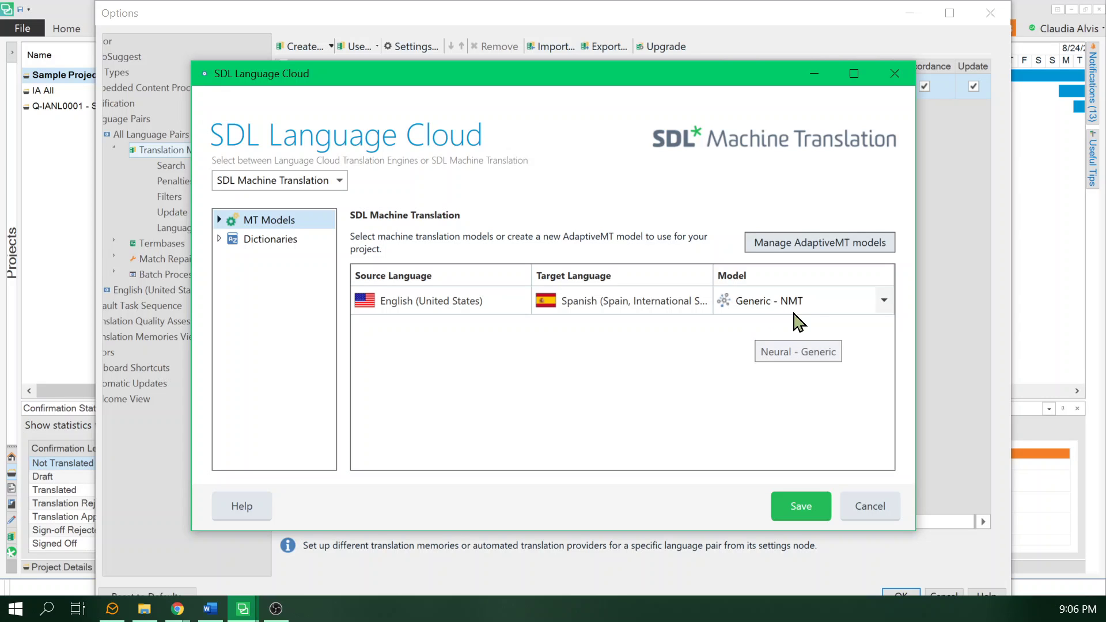
Save the Generic - NMT model choice, close Options and switch to the Editor view.
left_click(807, 507)
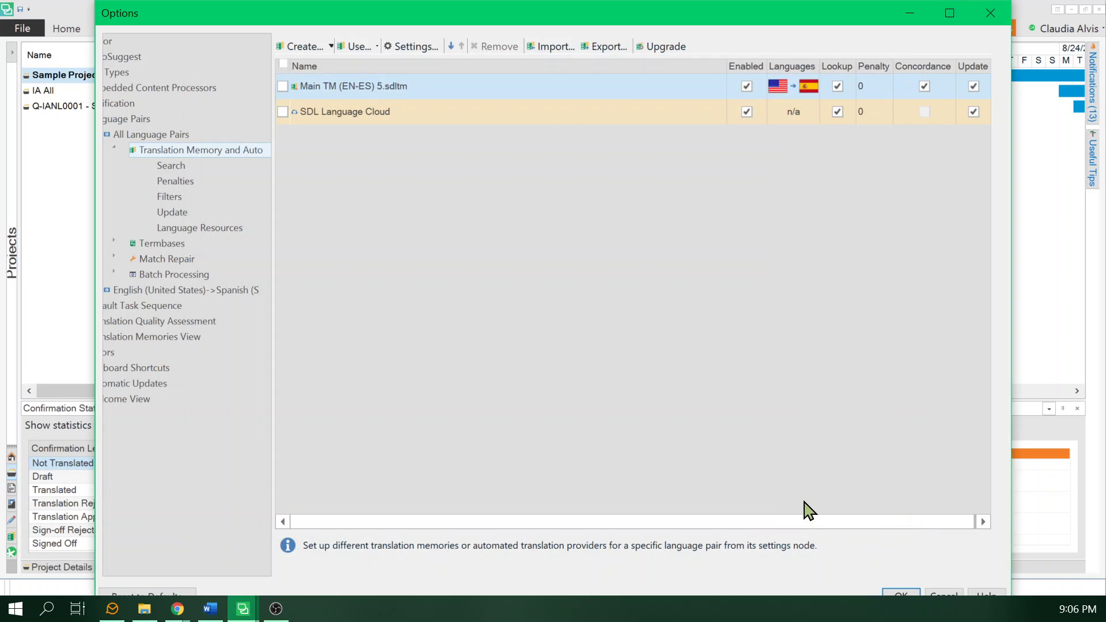
left_click(896, 597)
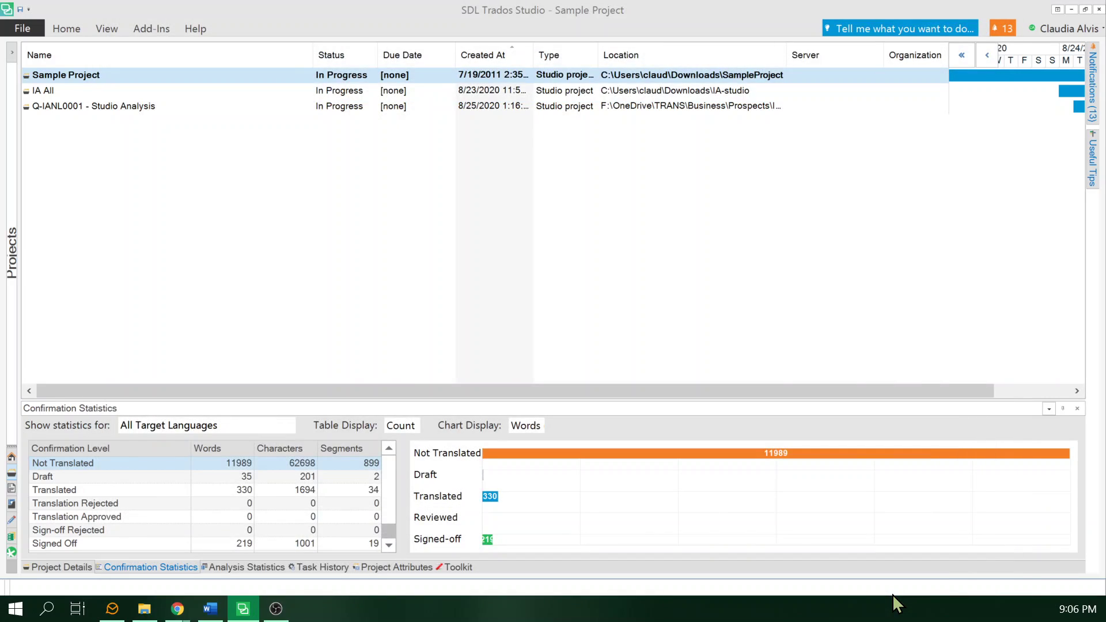
left_click(11, 520)
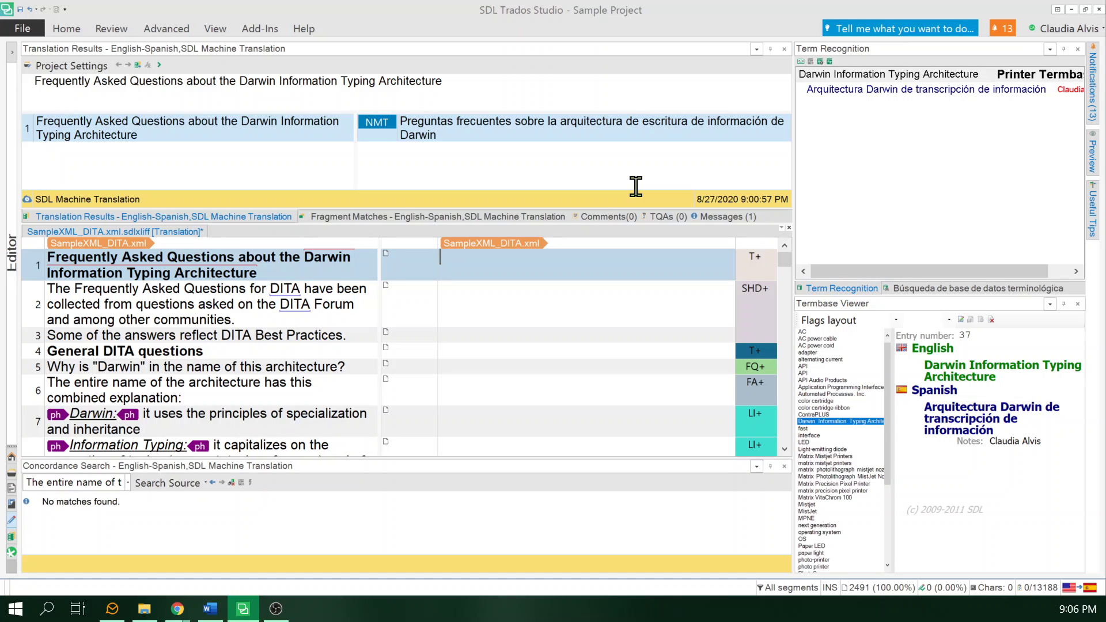
Insert segment 1's machine translation, delete it, then select its NMT suggestion in Translation Results.
key("ctrl+t")
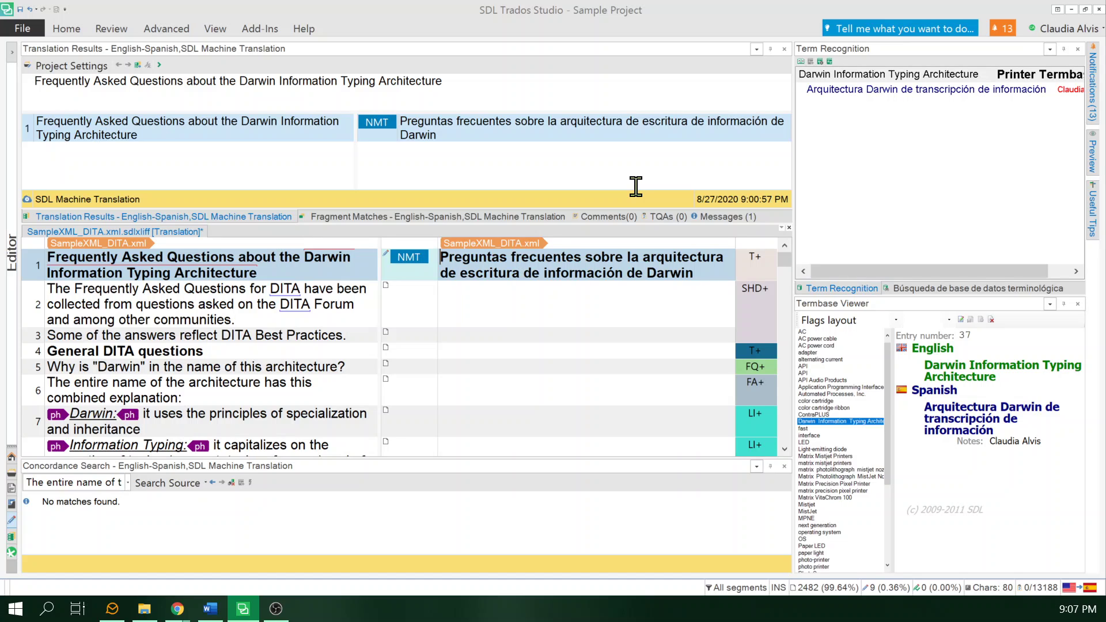
key("ctrl+Right")
key("ctrl+Right")
key("ctrl+a")
key("Delete")
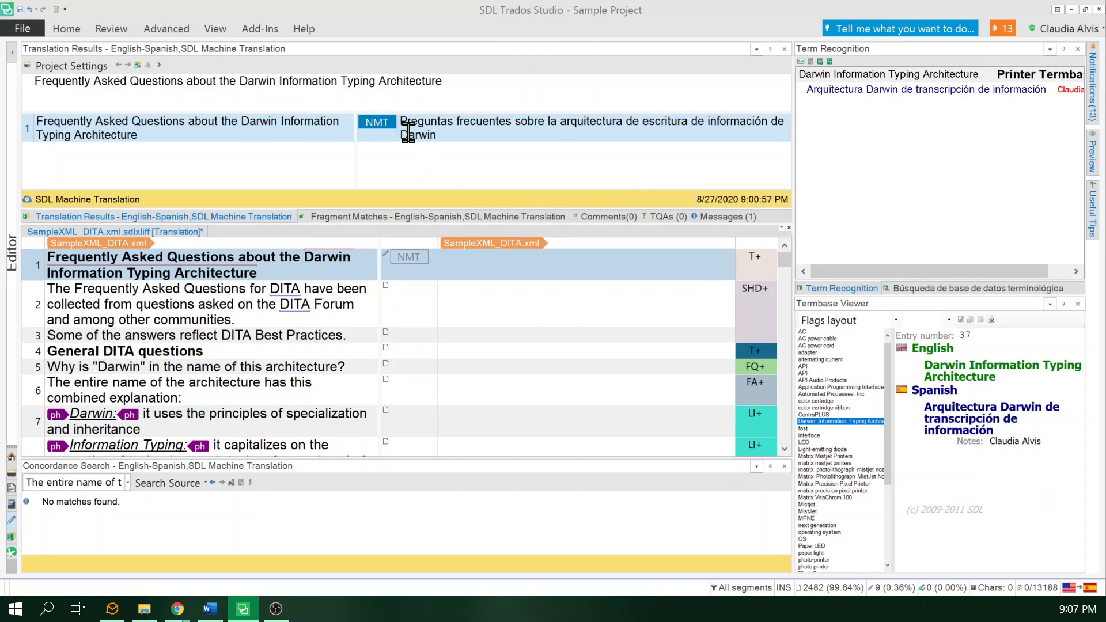
left_click(474, 138)
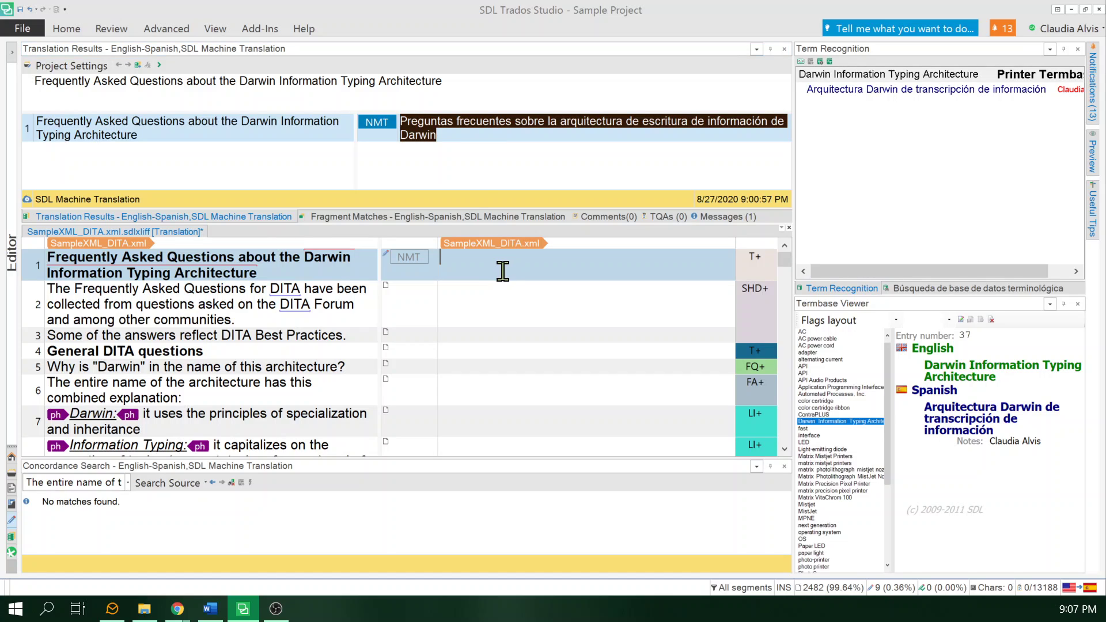
Check 'Apply automated translation when no TM match is found' under Editor > Automation.
left_click(37, 33)
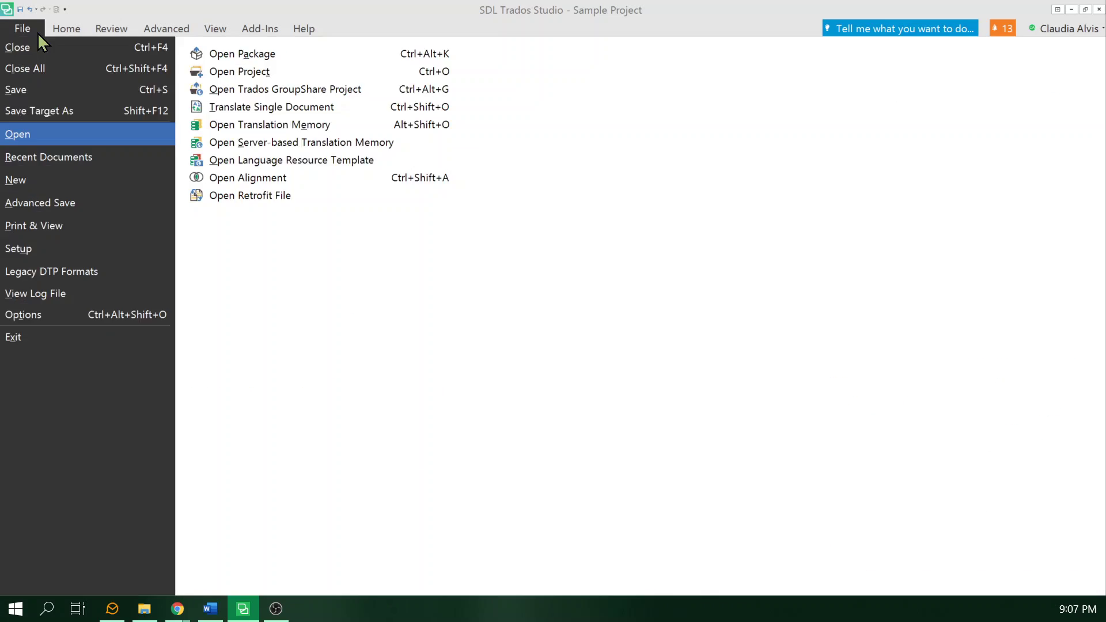
left_click(54, 314)
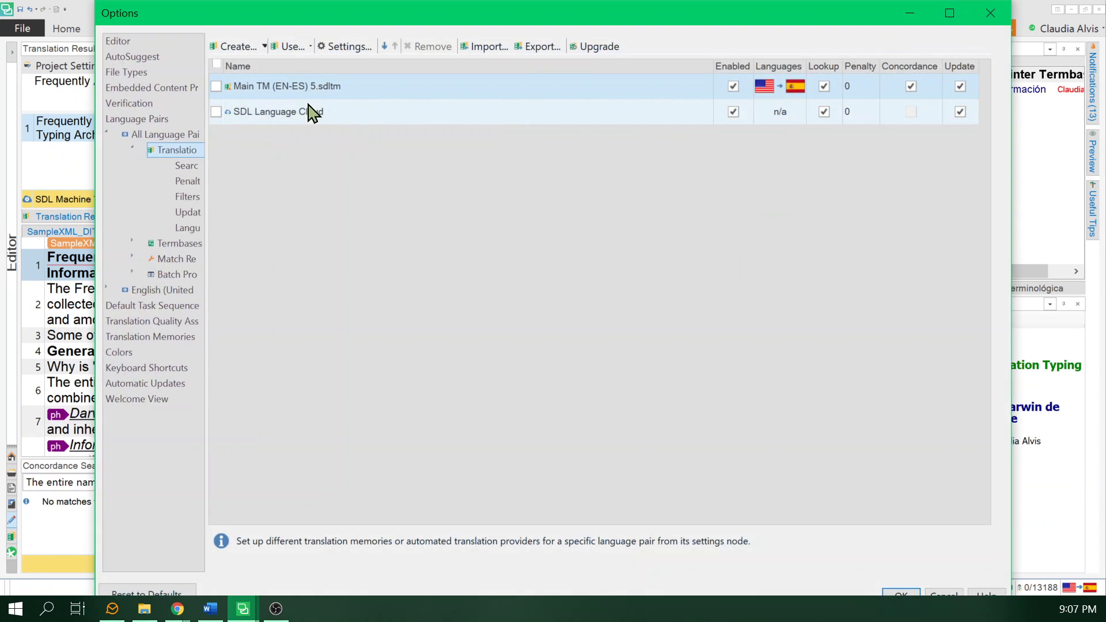
left_click_drag(205, 79, 258, 143)
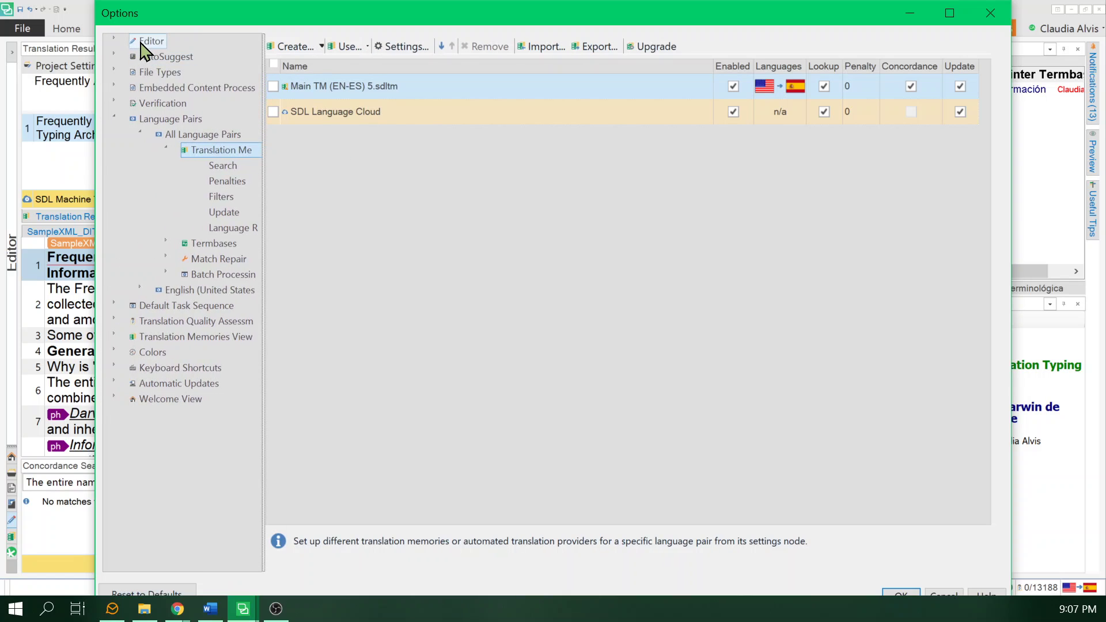
left_click(144, 42)
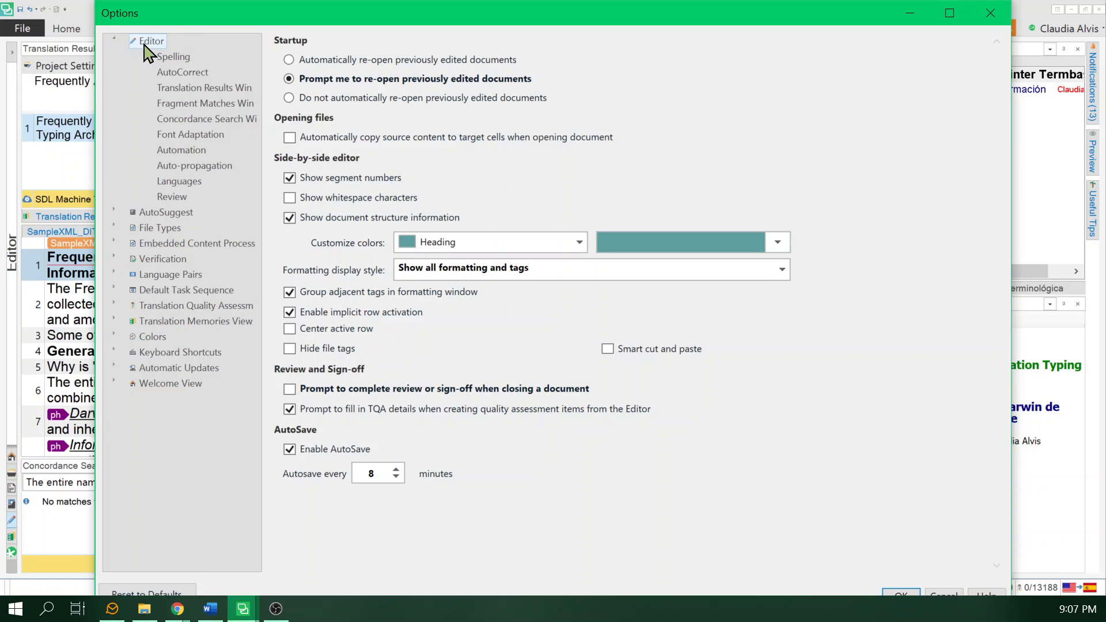
left_click(190, 151)
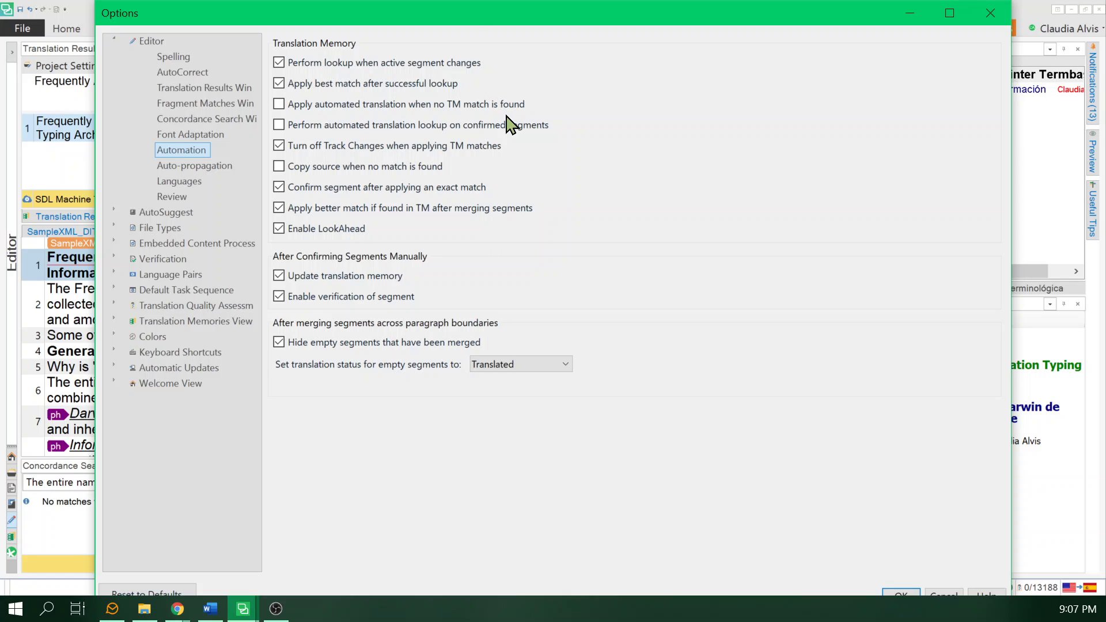
left_click(279, 104)
Close Options and move through segments 2 to 4 so machine translation fills them.
left_click(904, 590)
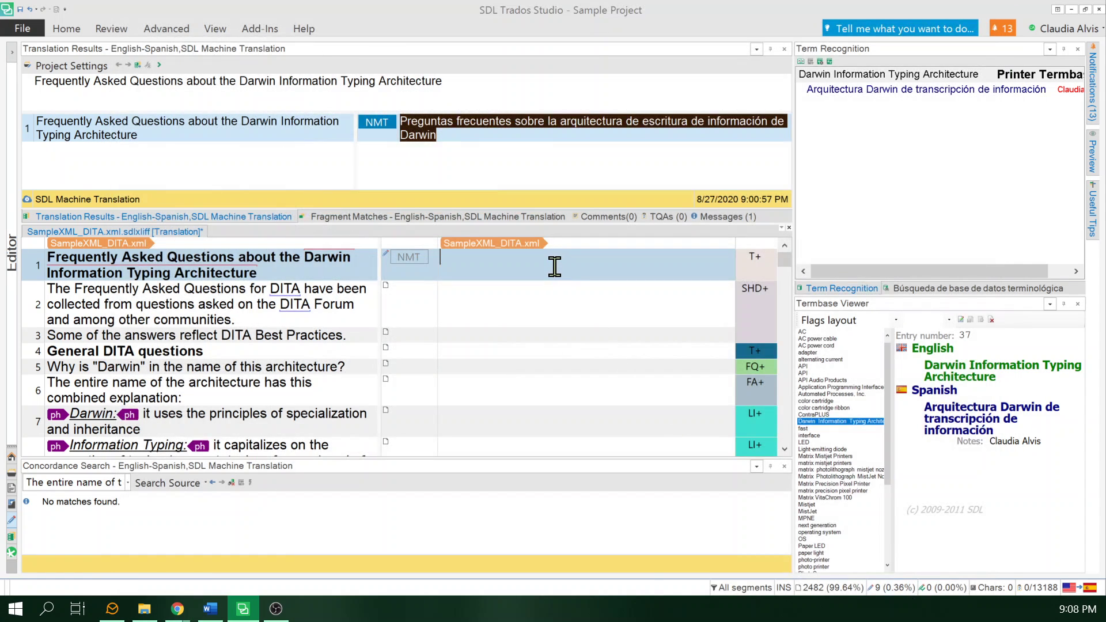
key("Down")
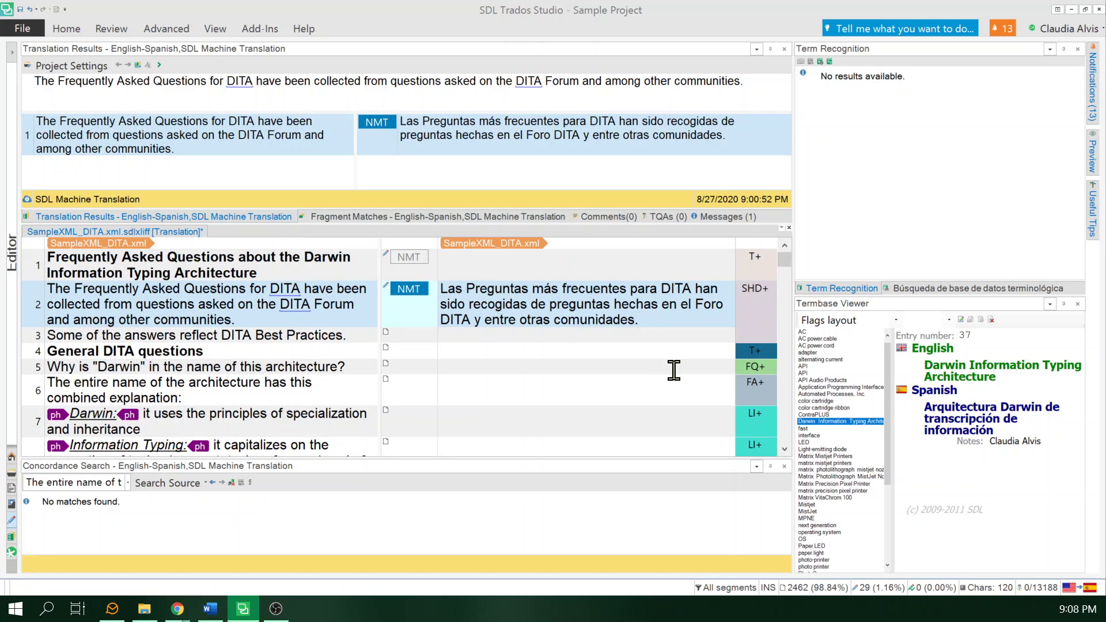
key("Down")
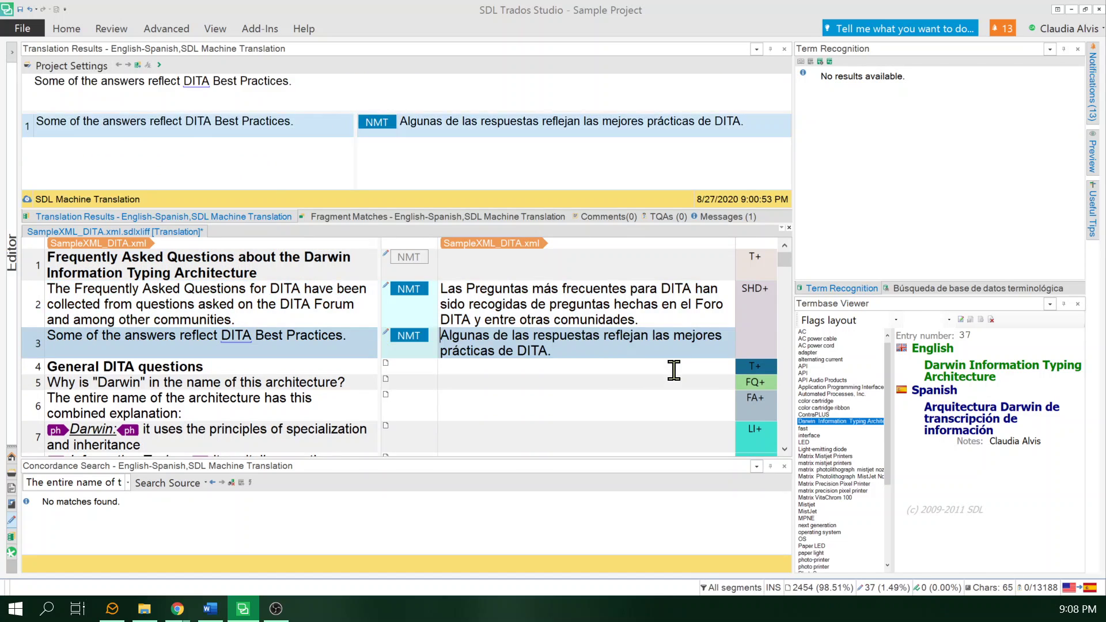
key("Down")
key("Down")
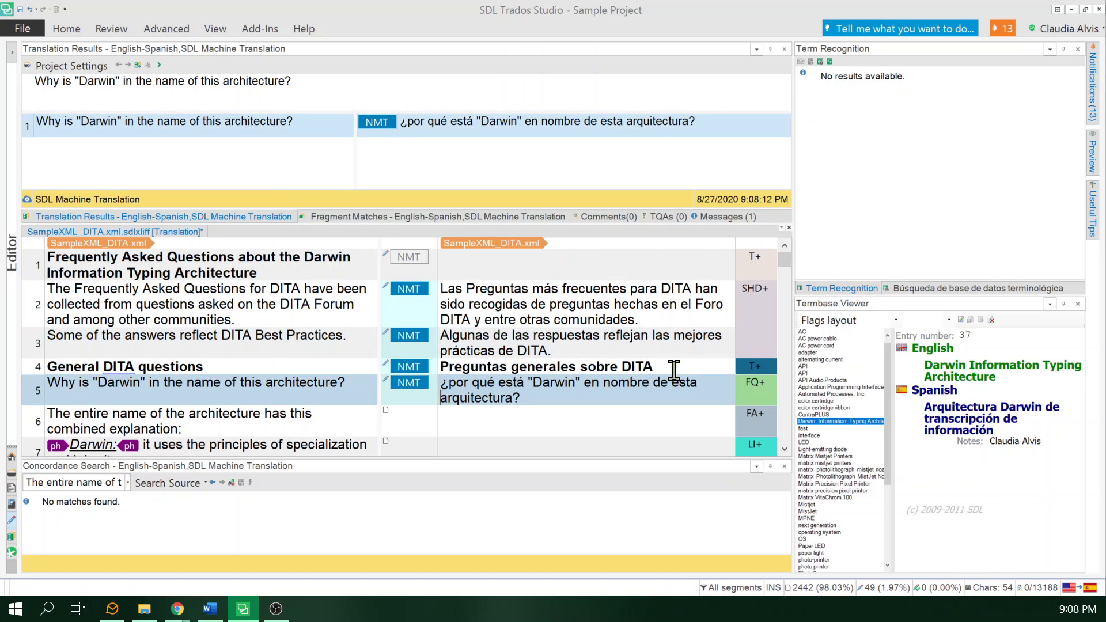
key("Up")
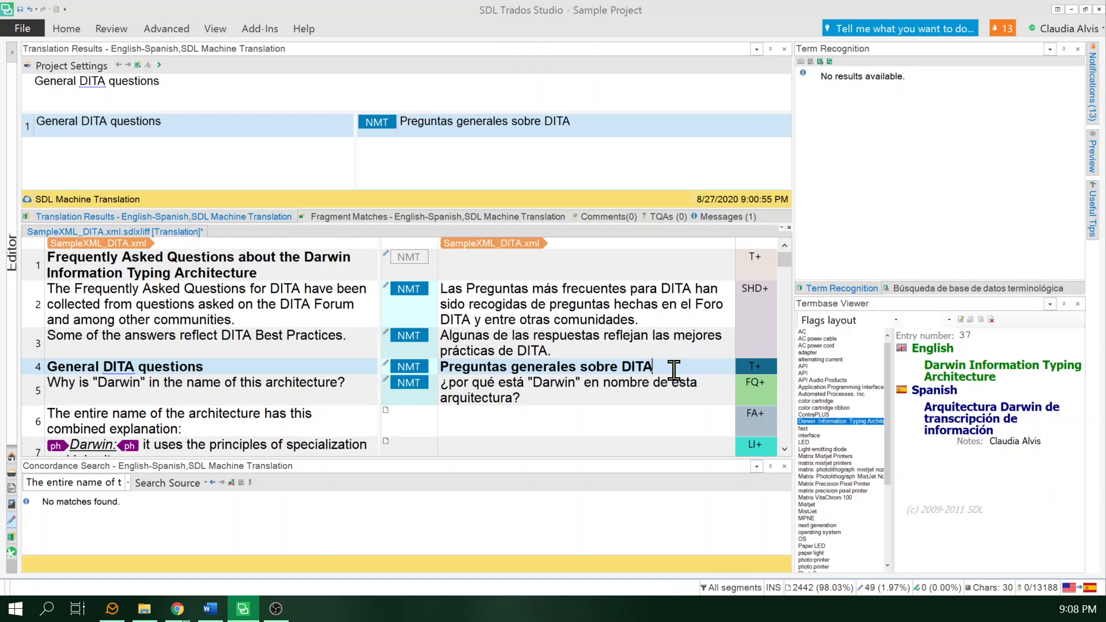
Confirm segment 4, undo segment 5's machine translation and move back up.
key("ctrl+Return")
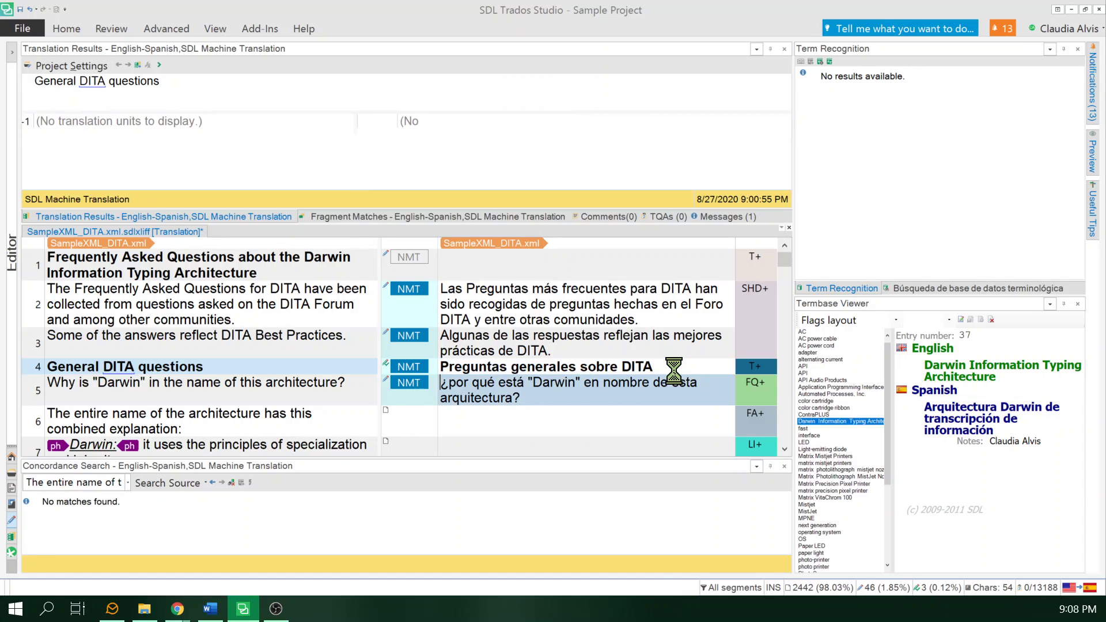
key("ctrl+z")
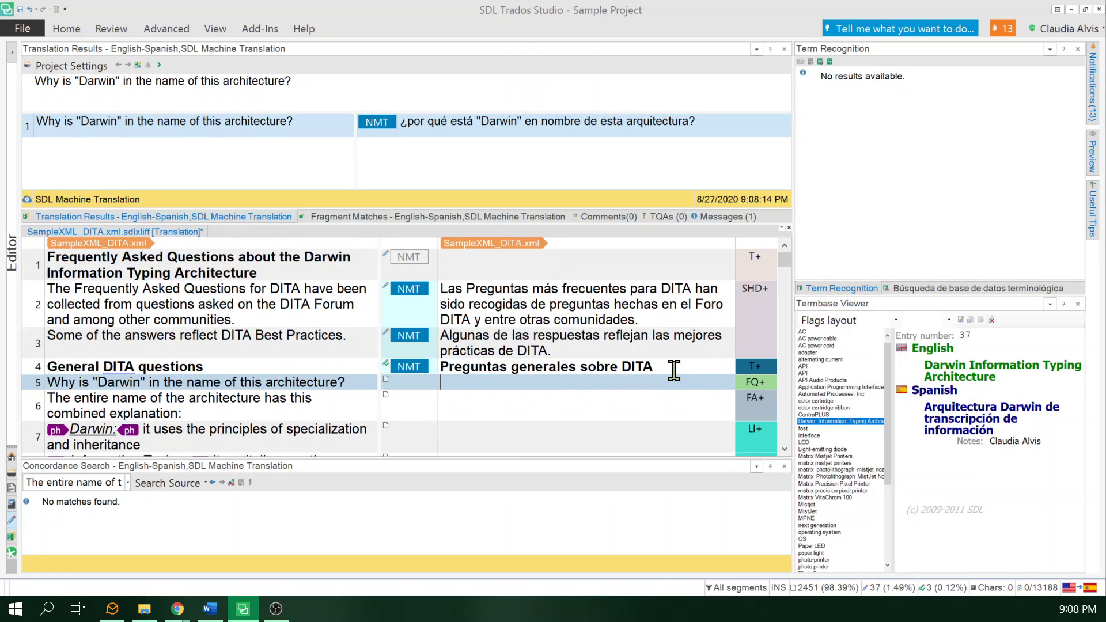
key("Up")
key("Up")
key("Up")
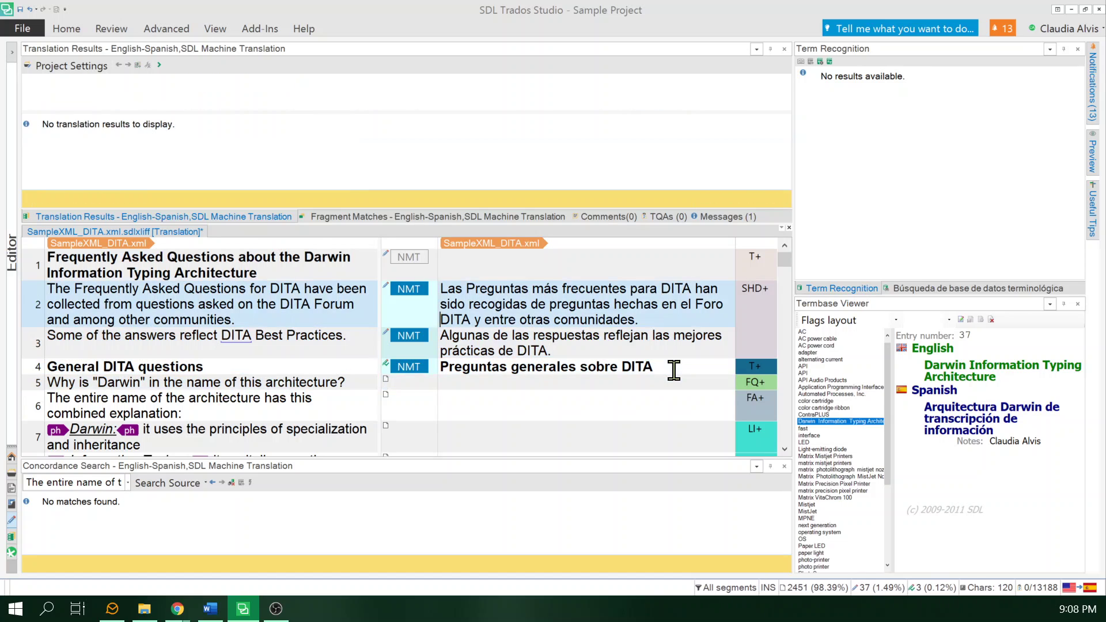
key("Up")
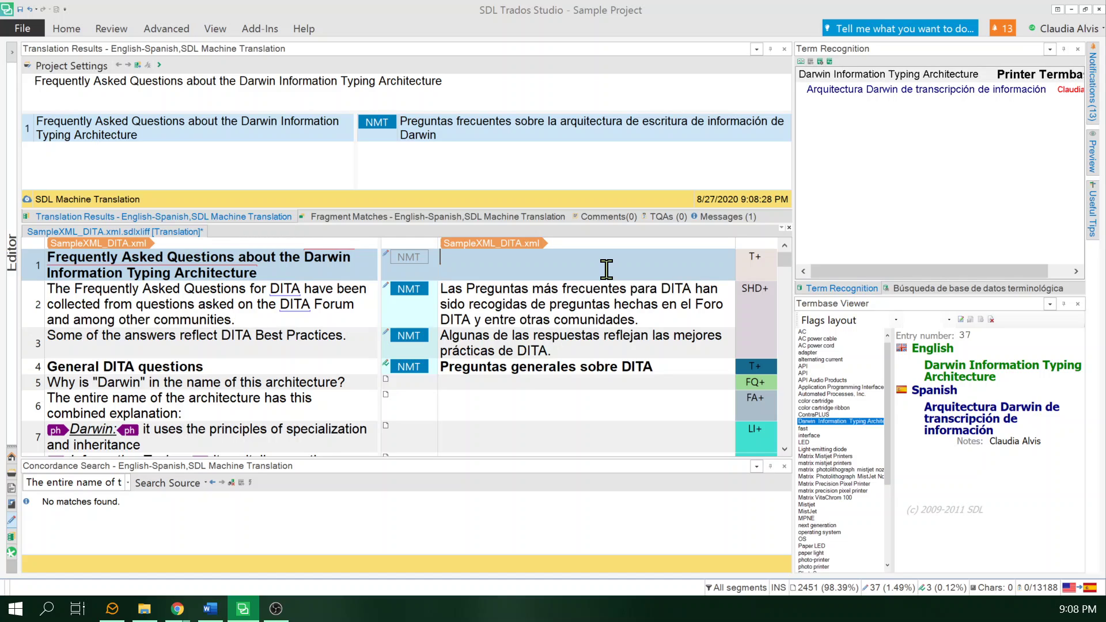
Type 'Pre' in segment 1's target and insert the AutoSuggest entry 'Preguntas frecuentes'.
type("Q")
key("BackSpace")
type("Pre")
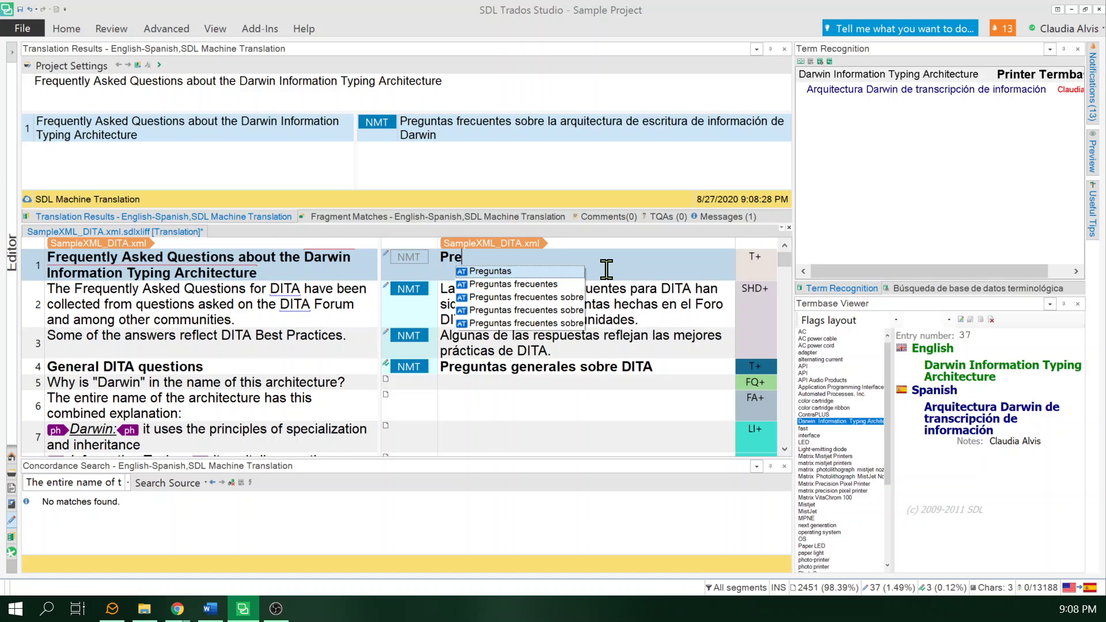
key("Down")
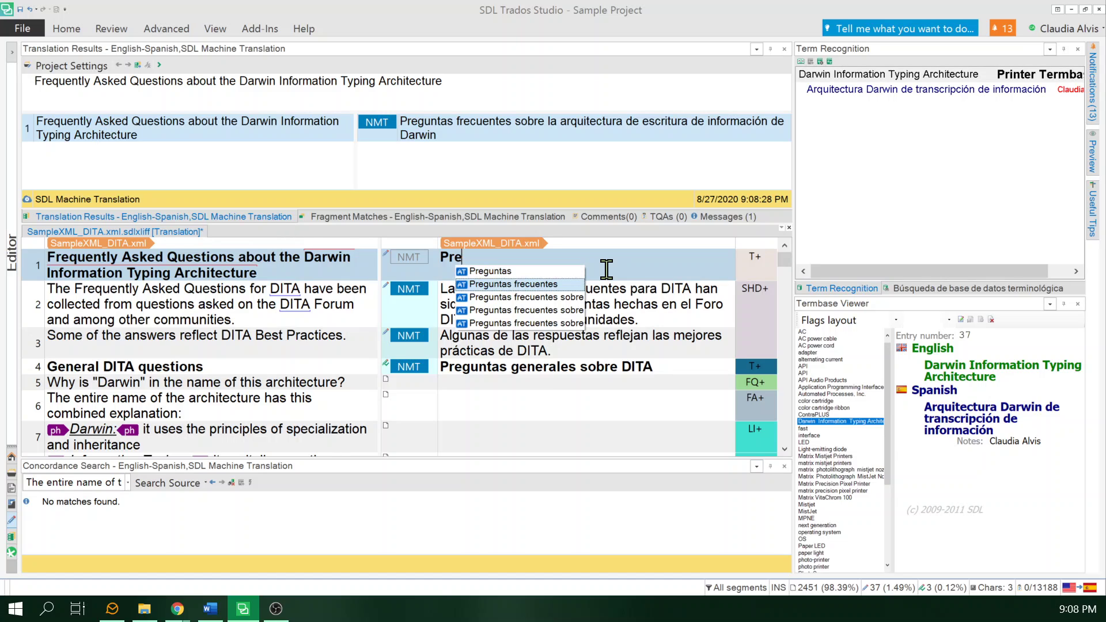
key("Down")
key("Down")
key("Down")
key("Up")
key("Up")
key("Up")
key("Down")
key("Up")
key("Return")
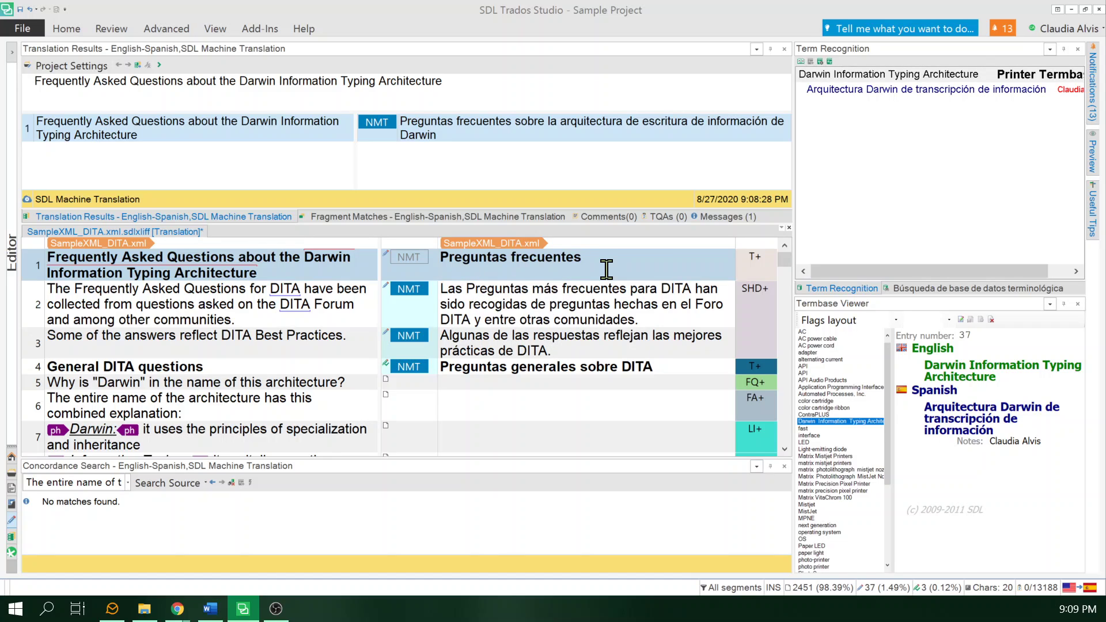
Continue segment 1's target with the word 'sobre'.
type("spnre")
key("BackSpace")
key("BackSpace")
key("BackSpace")
key("BackSpace")
type("obre")
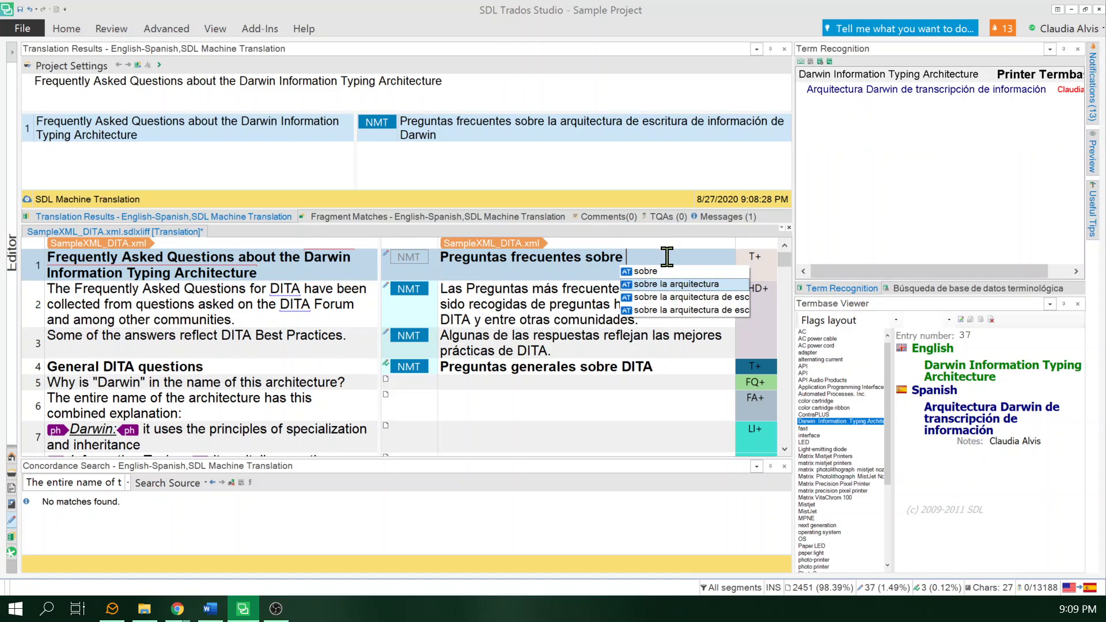
Insert the termbase entry 'Arquitectura Darwin de transcripción de información' and confirm segment 1.
type("A")
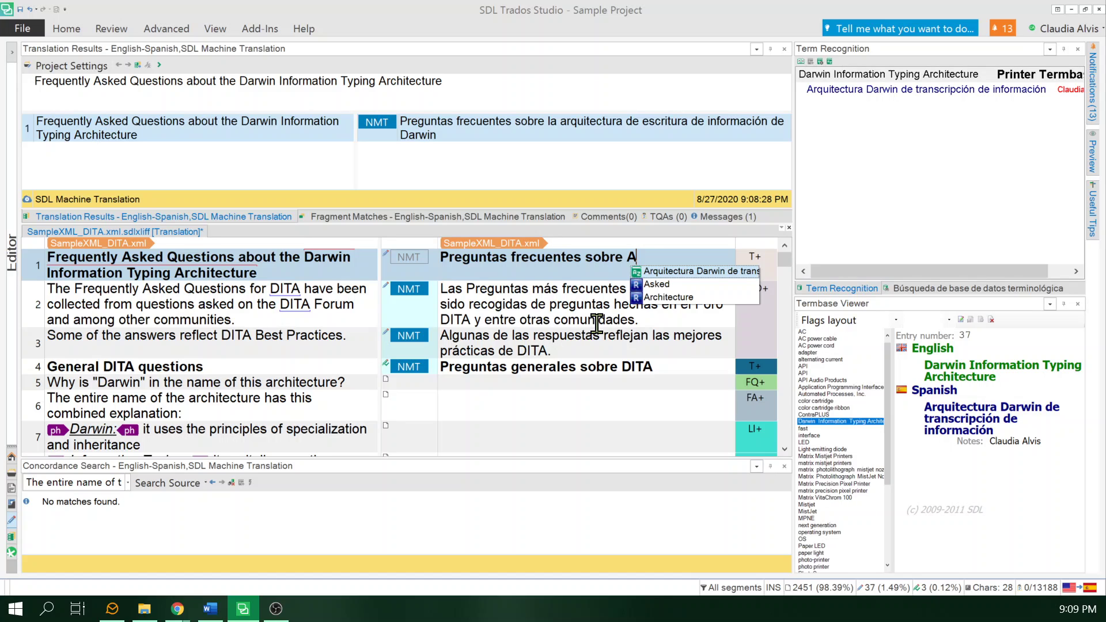
key("Return")
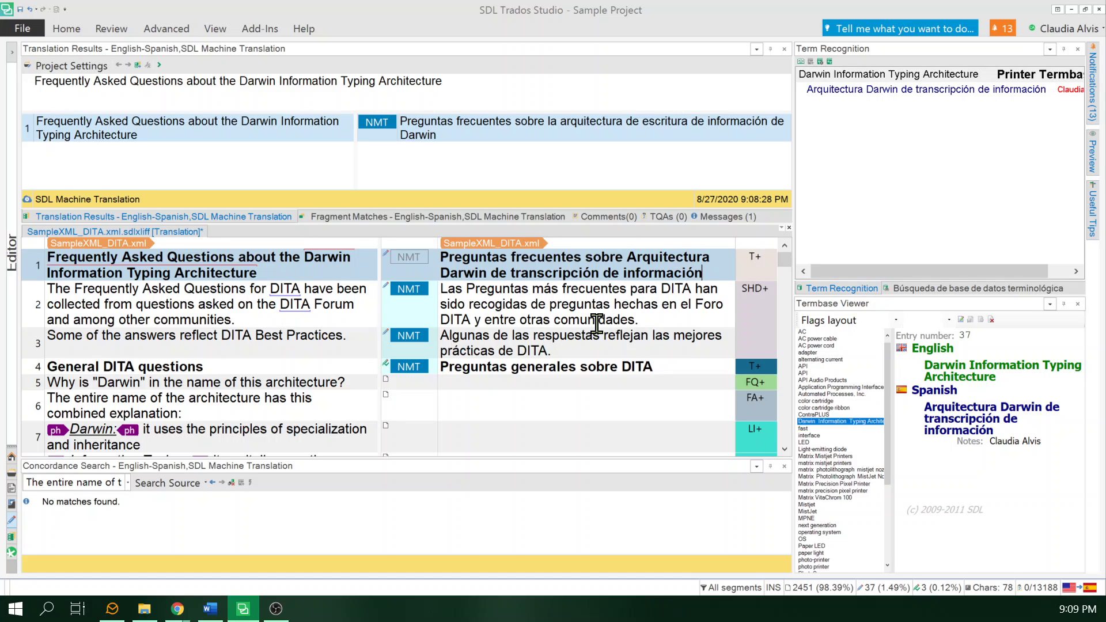
key("ctrl+Return")
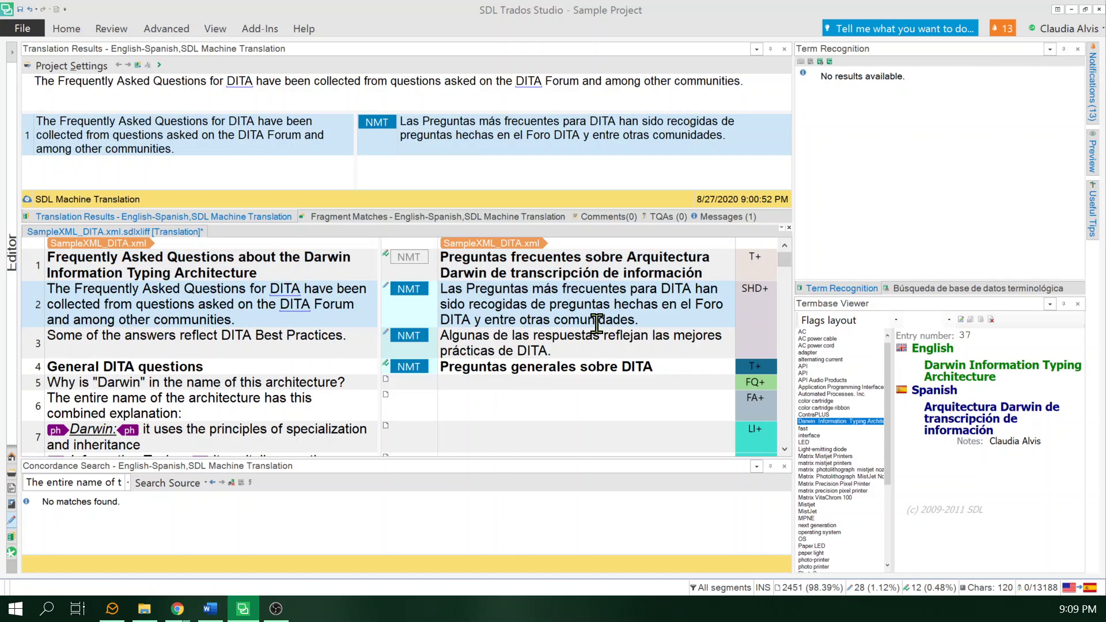
Clear segment 2's target and uncheck 'Apply automated translation when no TM match is found'.
key("alt+Delete")
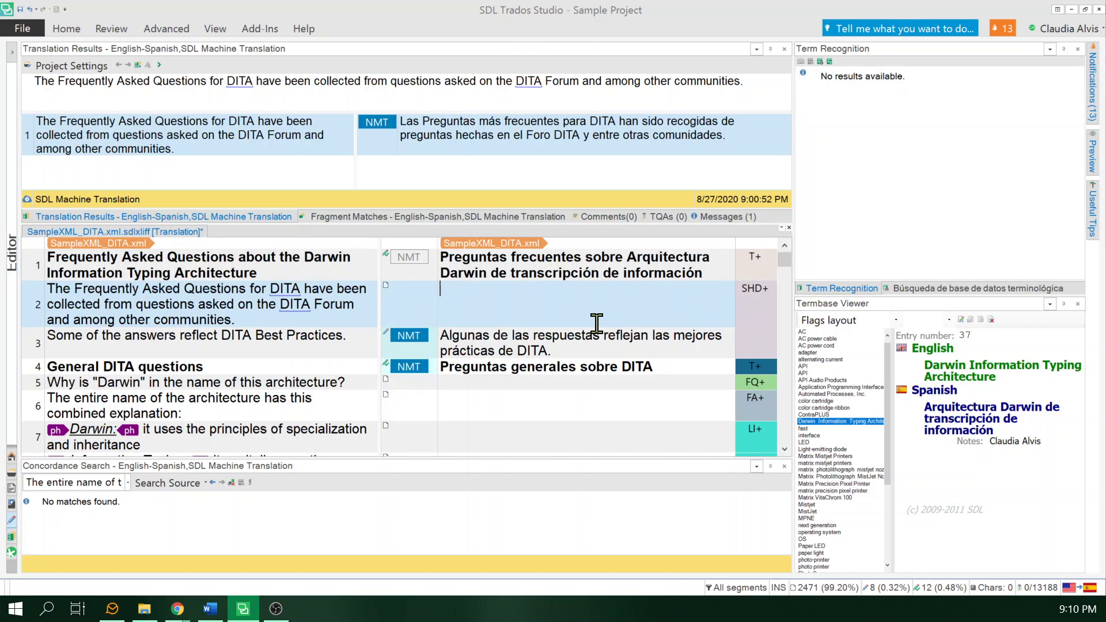
left_click(38, 27)
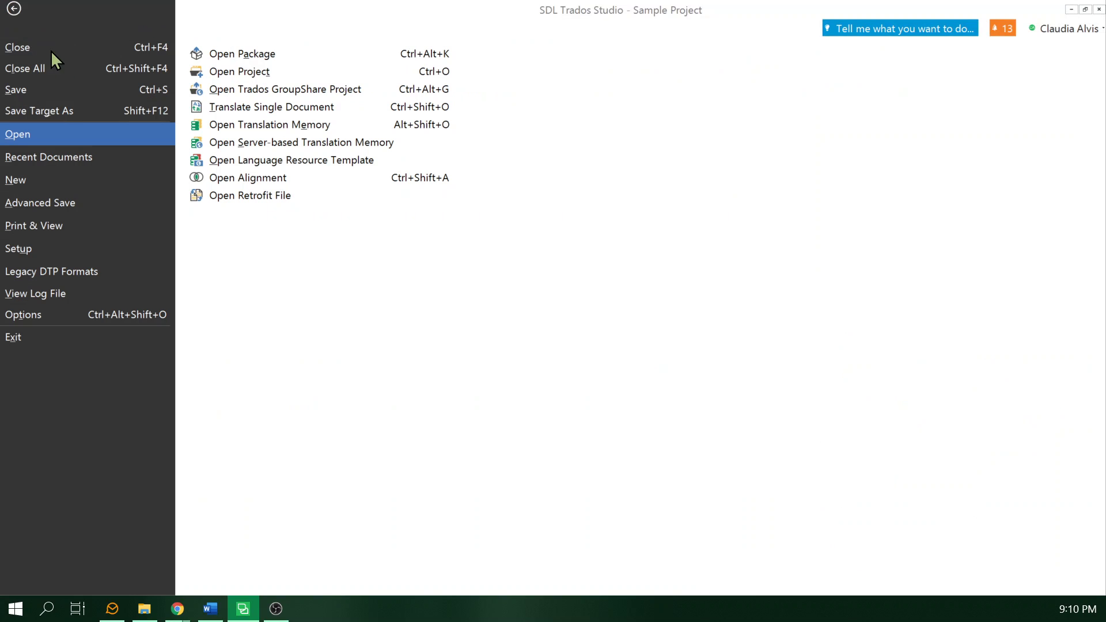
left_click(42, 314)
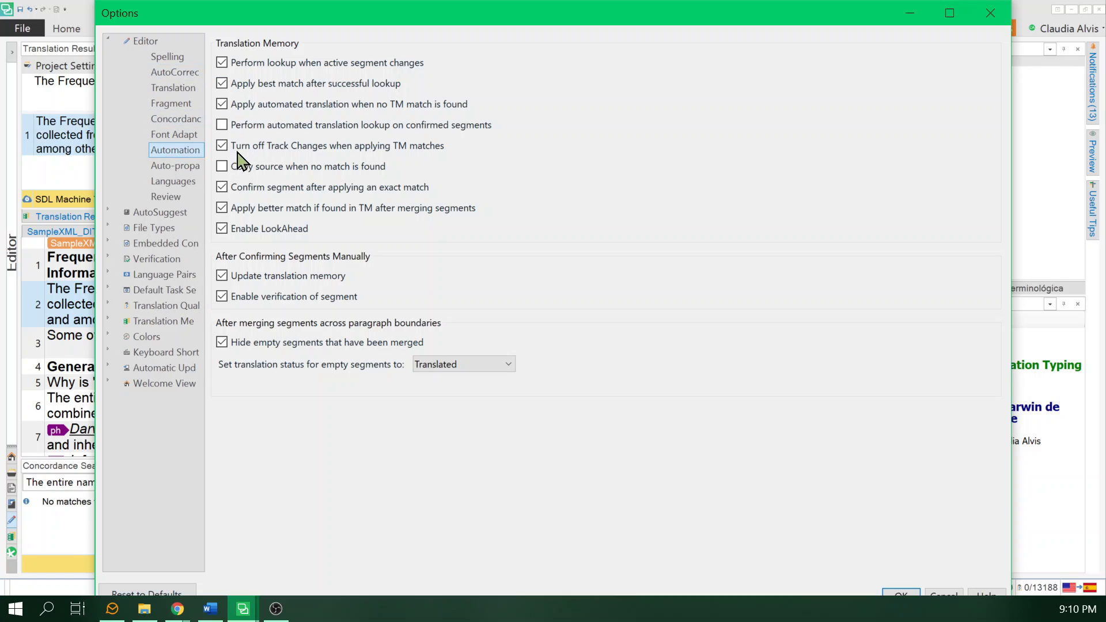
left_click(221, 104)
left_click(901, 597)
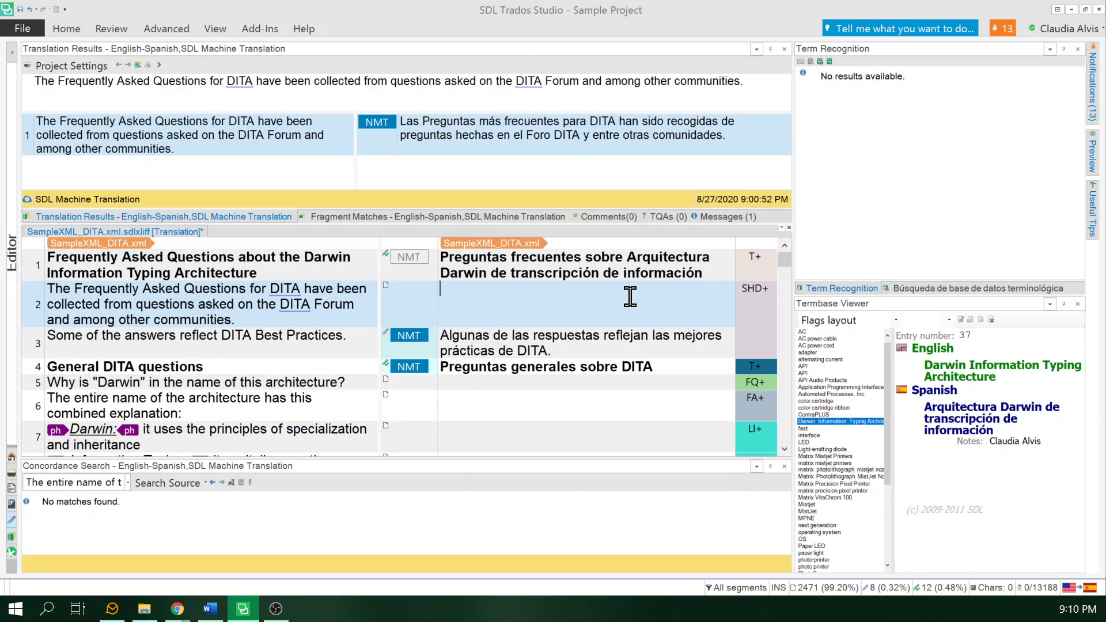
Select the words 'Frequently Asked Questions' in segment 2's source.
left_click_drag(46, 288, 240, 323)
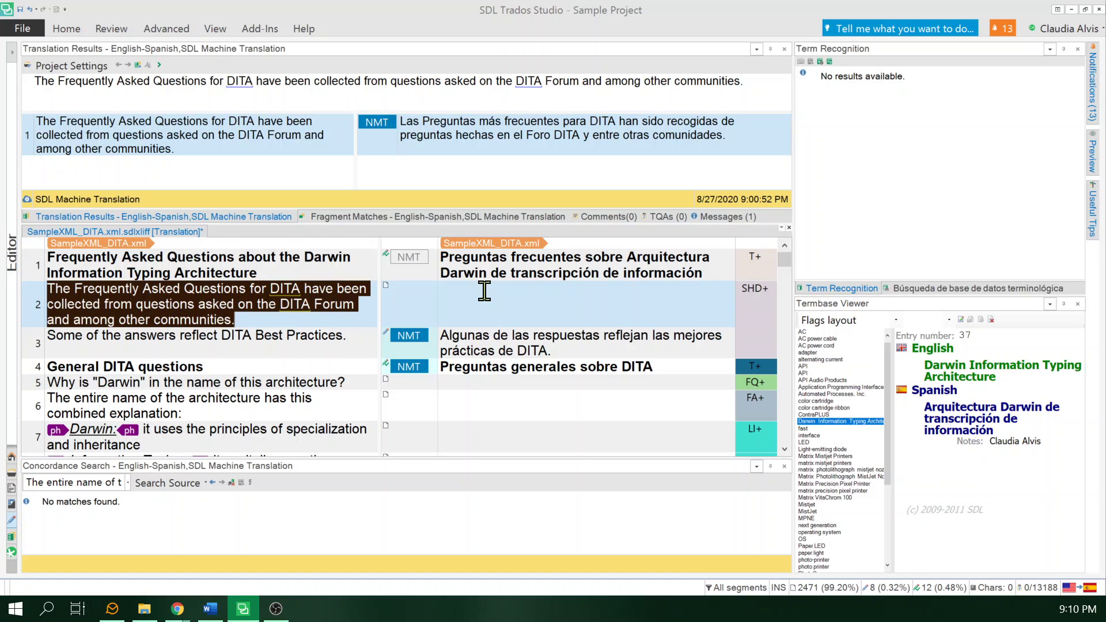
left_click(305, 294)
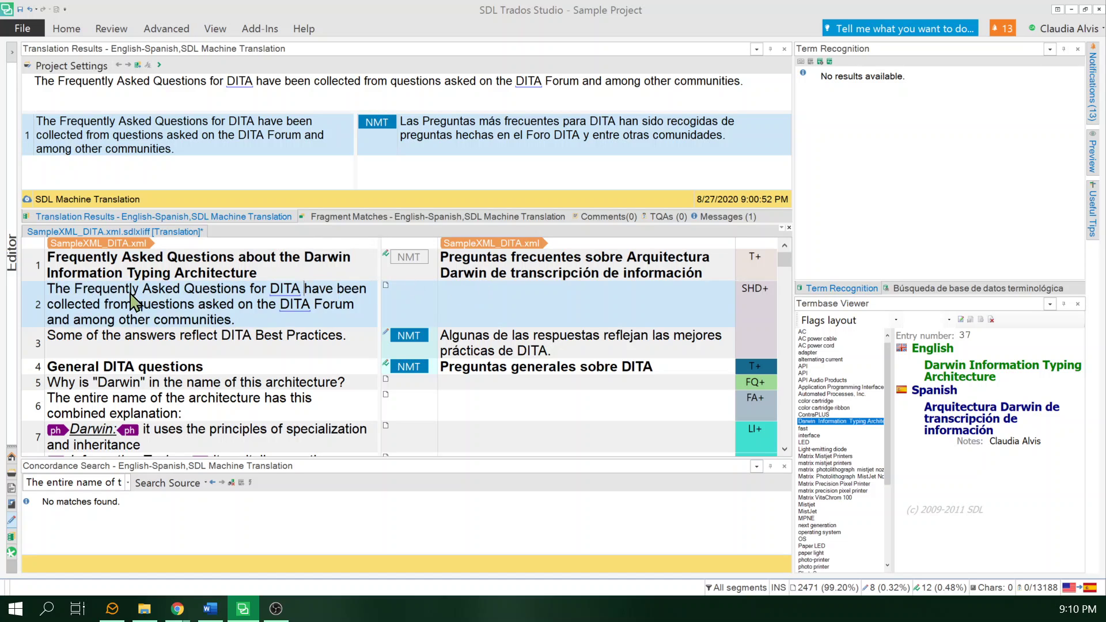
left_click_drag(75, 291, 249, 293)
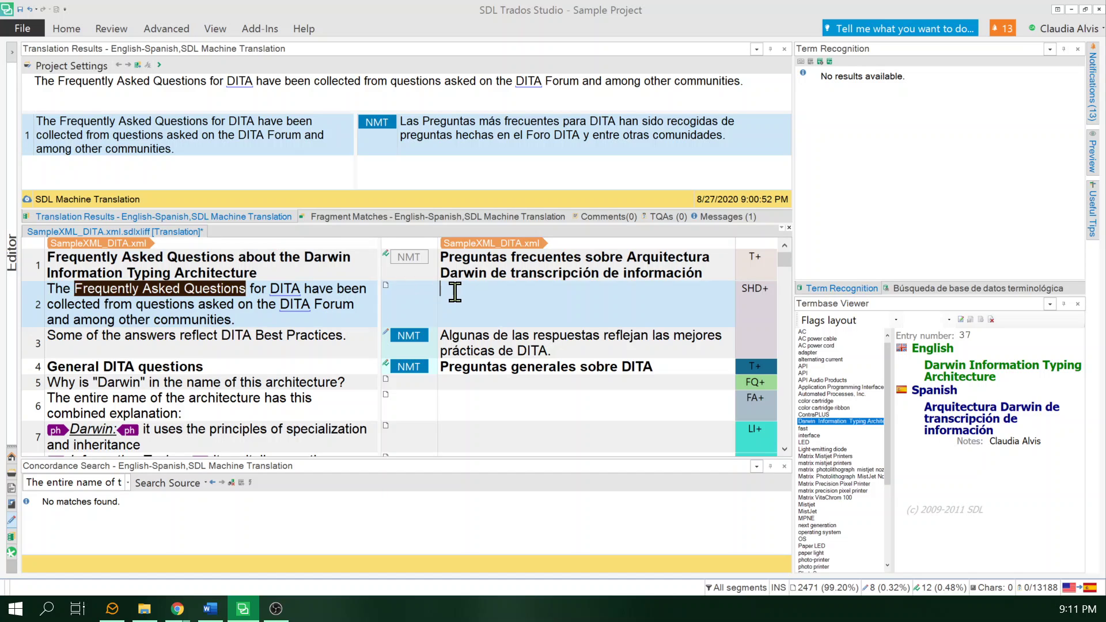
Close the Concordance Search pane and put the caret back in segment 2's target.
left_click(782, 466)
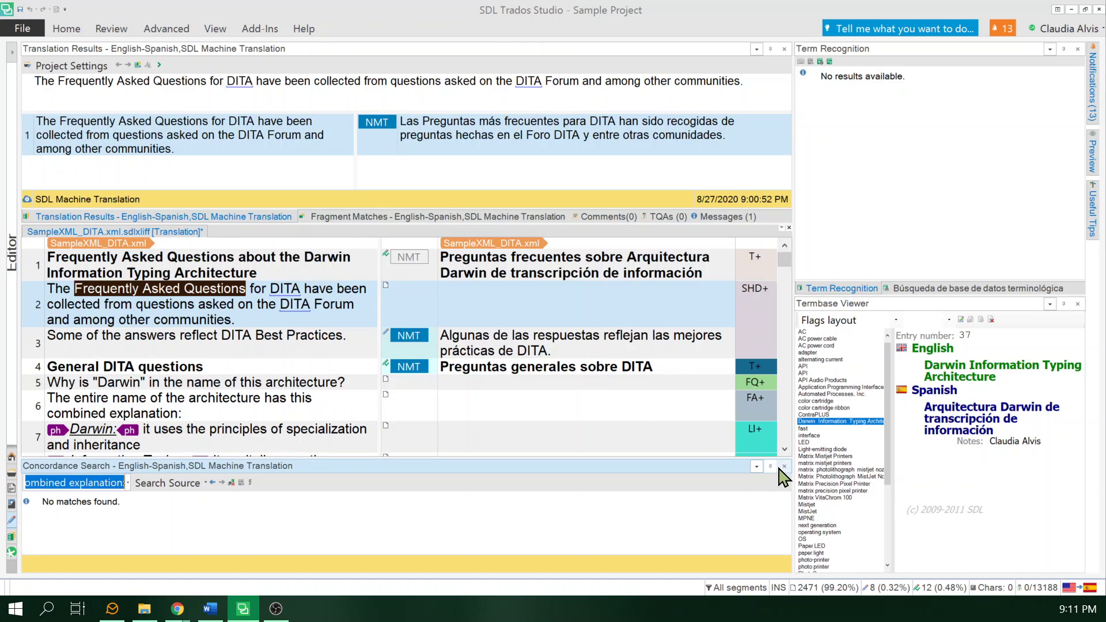
left_click(784, 466)
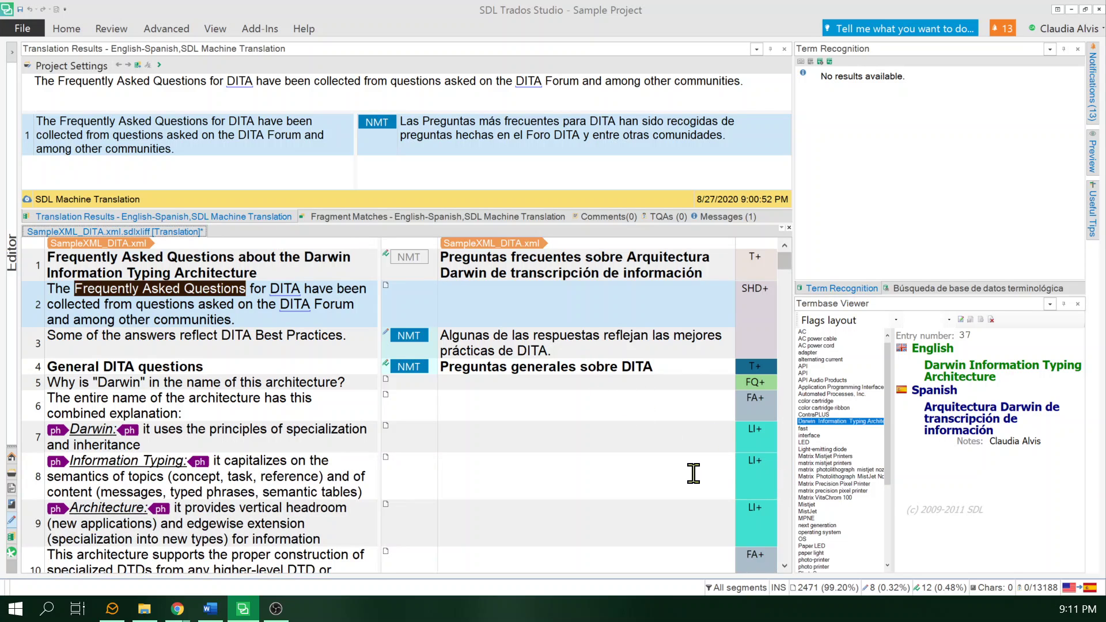
left_click(516, 304)
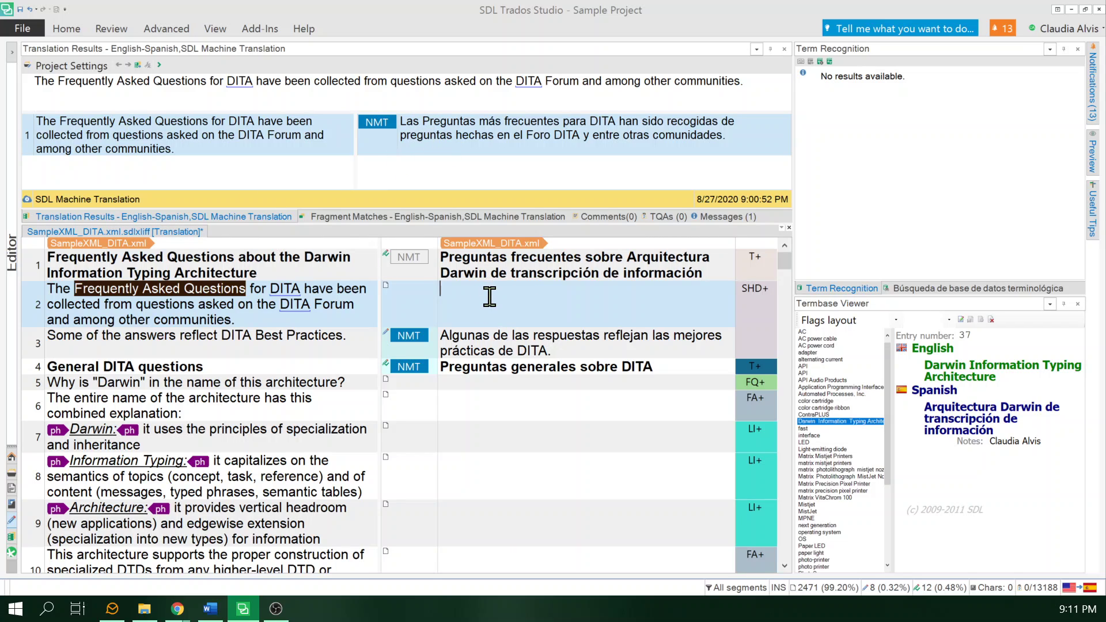
left_click(471, 269)
key("Down")
Show Editor > Concordance Search Window options with 'Perform search if the TM lookup returns no results' on.
left_click(25, 30)
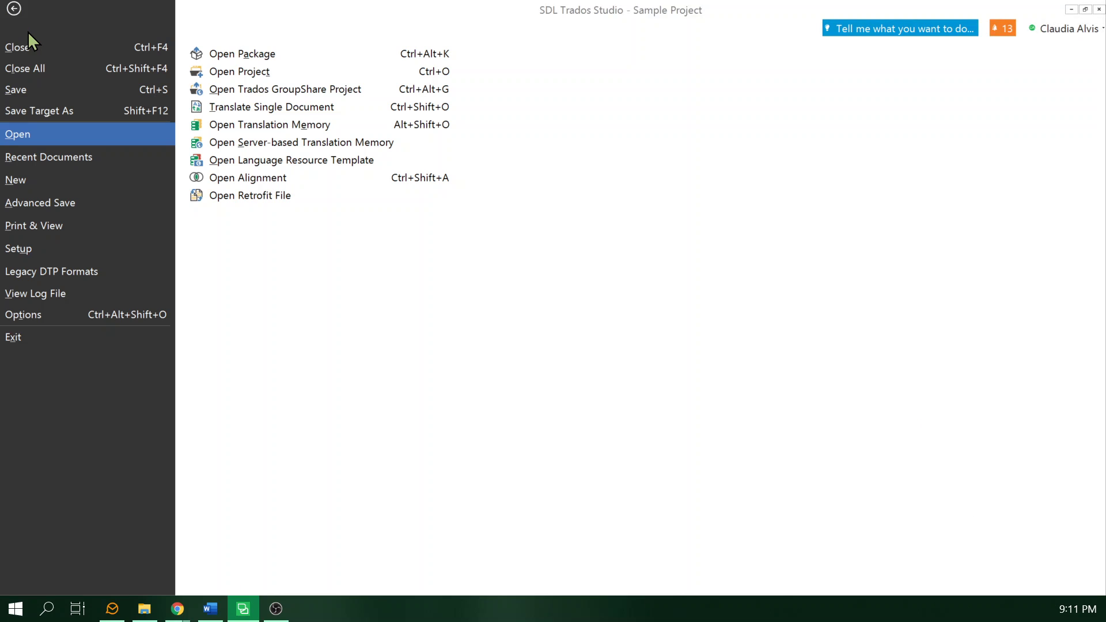
left_click(51, 311)
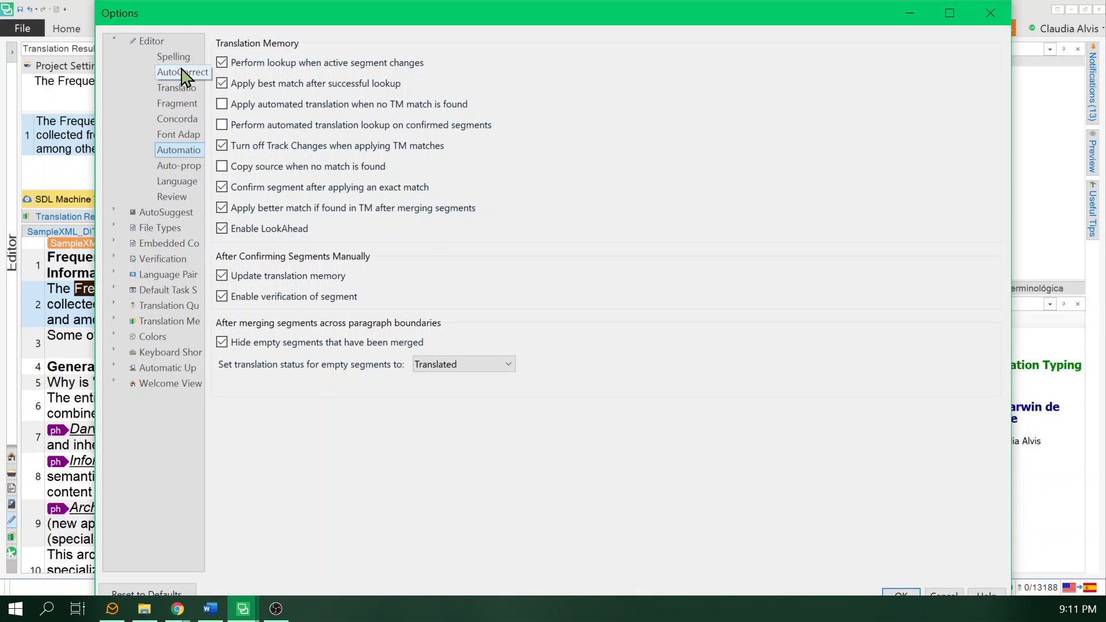
left_click(167, 212)
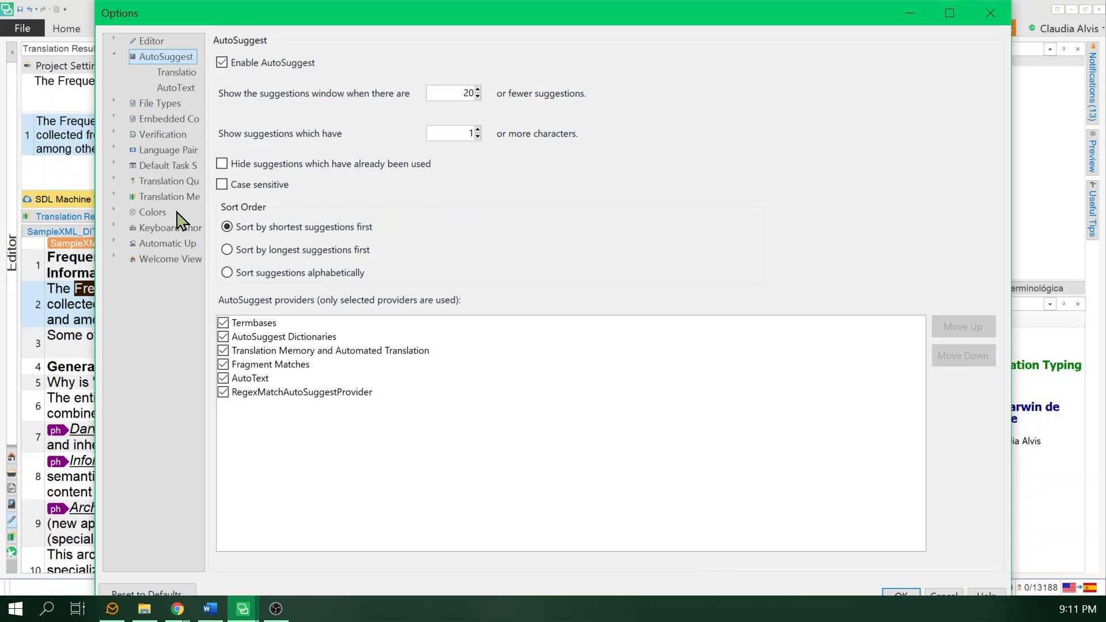
left_click(154, 42)
left_click(170, 120)
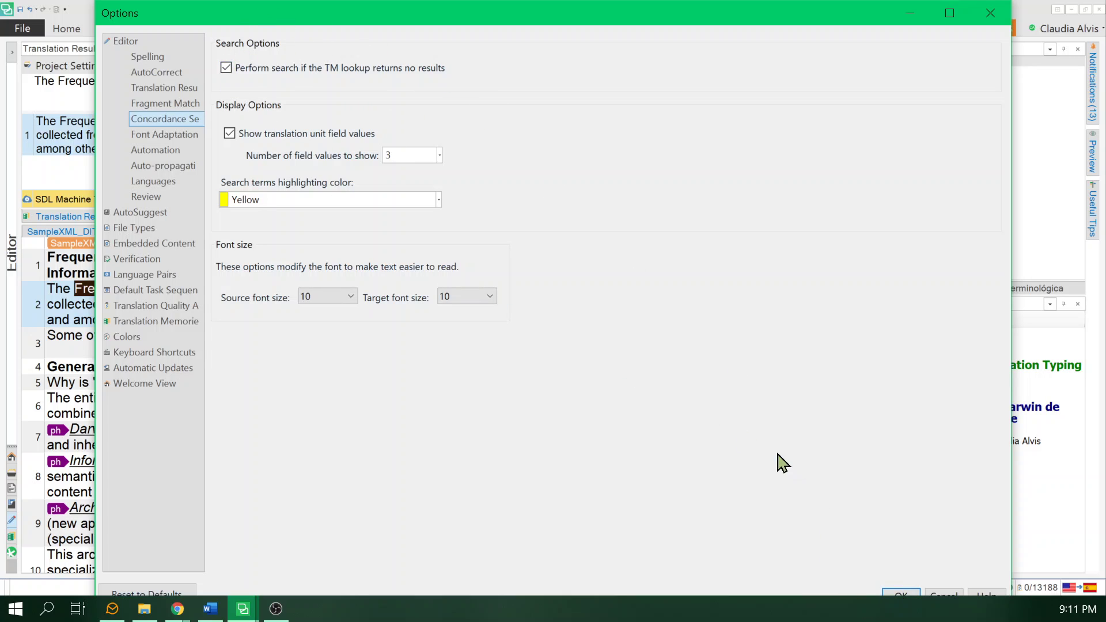
Concordance-search segment 5's MT suggestion and dock the pane as a tab beside Translation Results.
left_click(899, 592)
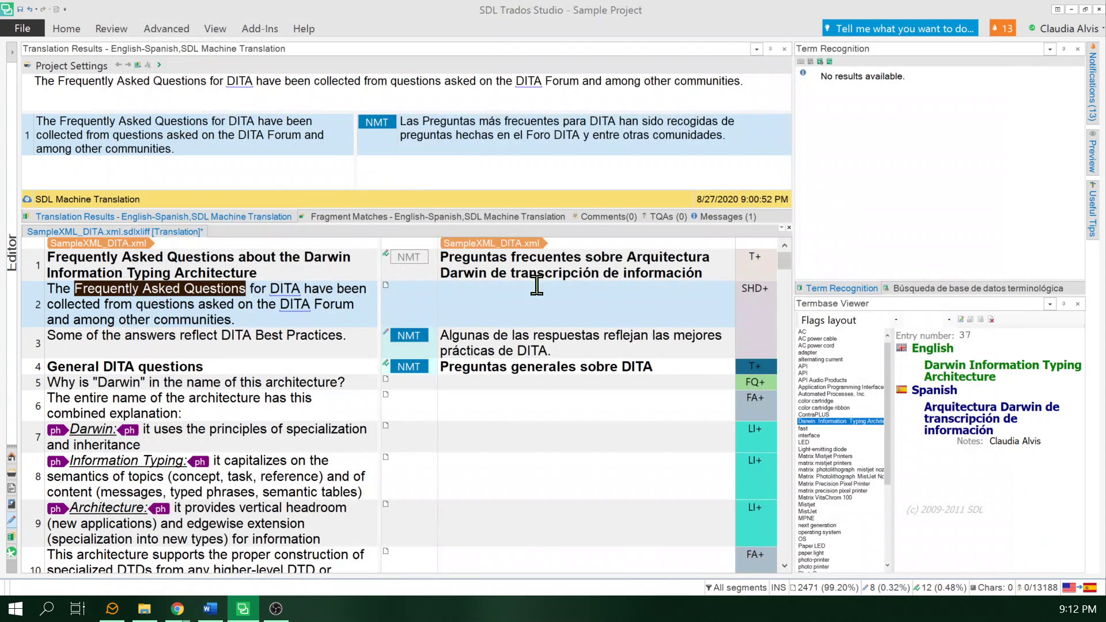
left_click(507, 387)
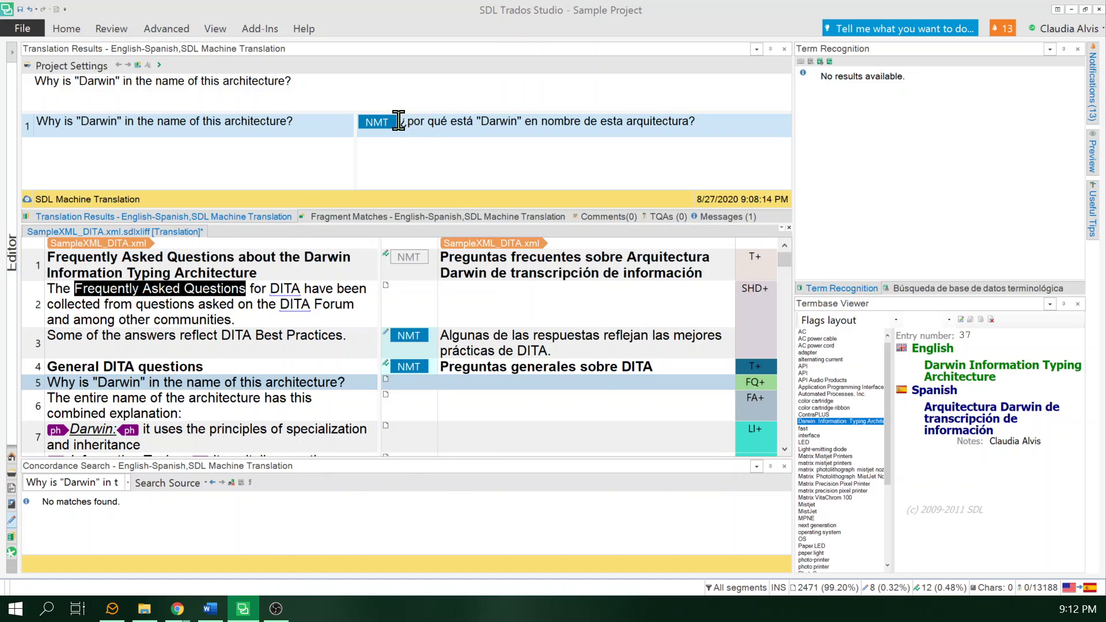
triple_click(717, 126)
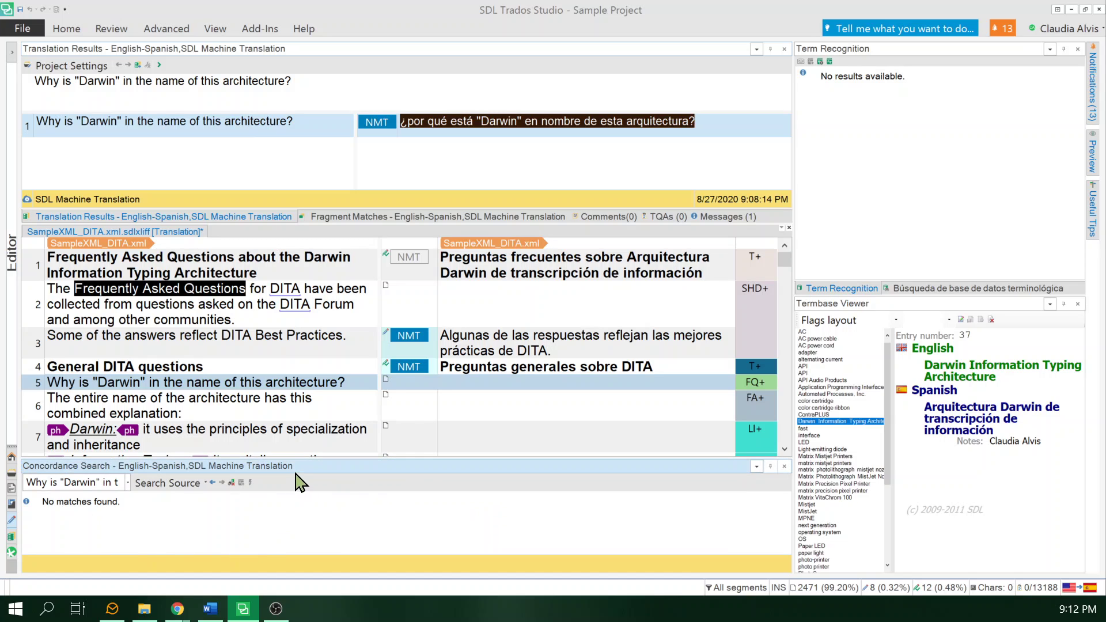
key("F3")
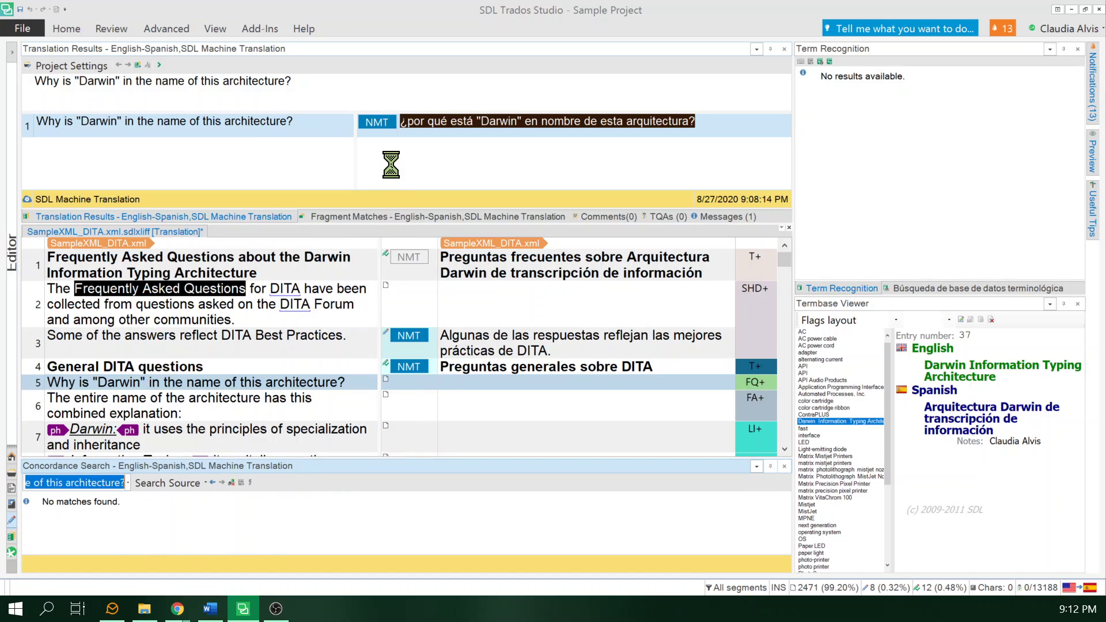
left_click_drag(292, 465, 407, 141)
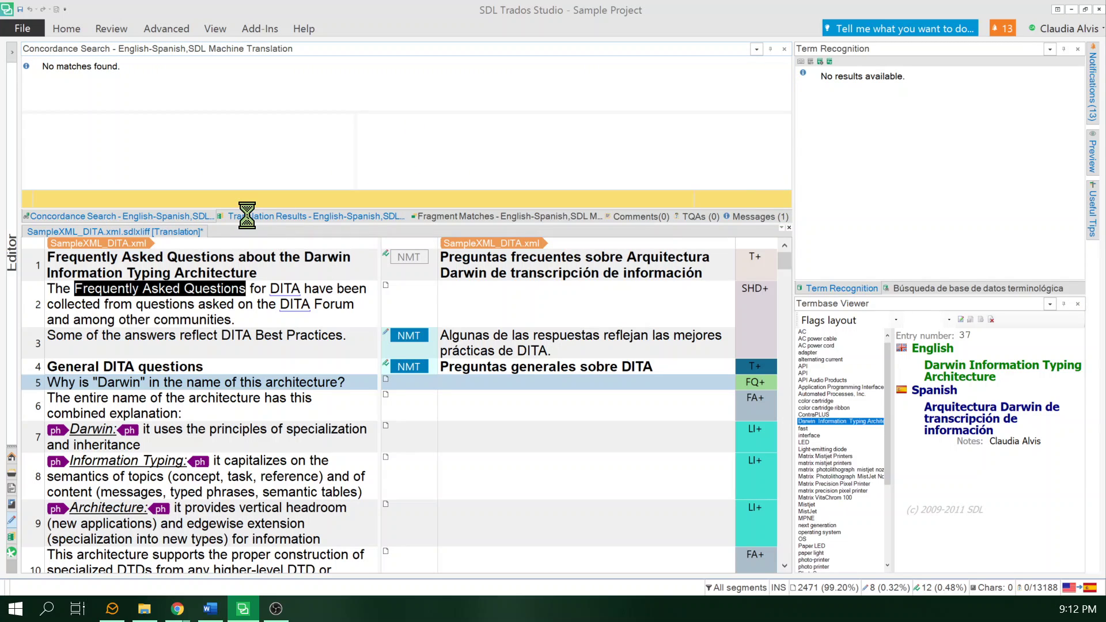
left_click(246, 216)
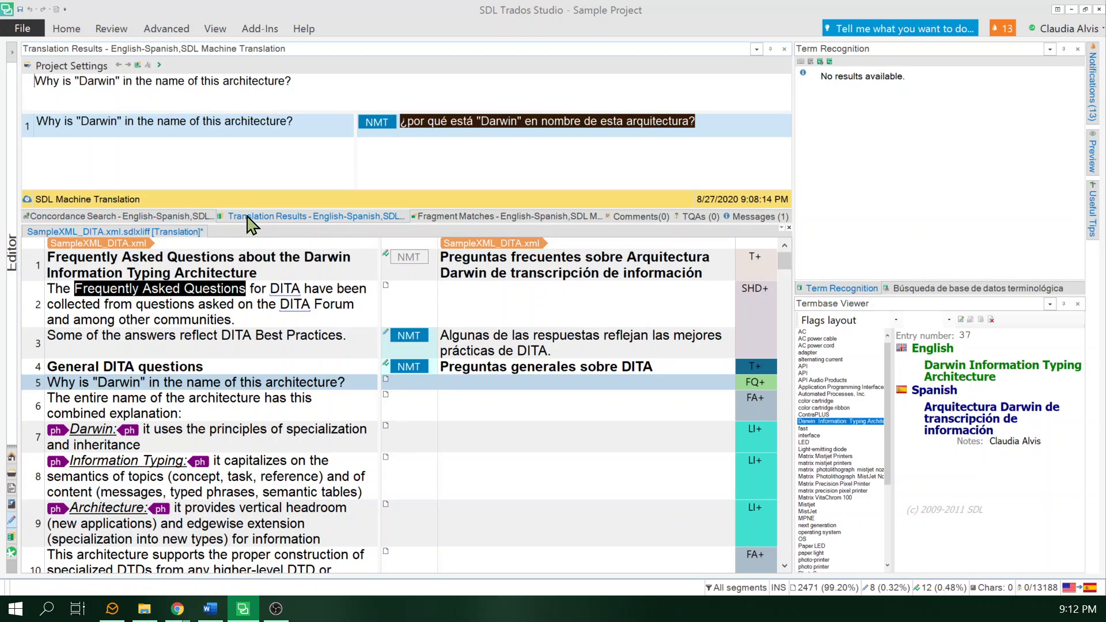
Move from segment 5 to segment 6 and concordance-search its source, finding no matches for 'combined explanation'.
left_click(474, 398)
left_click(546, 406)
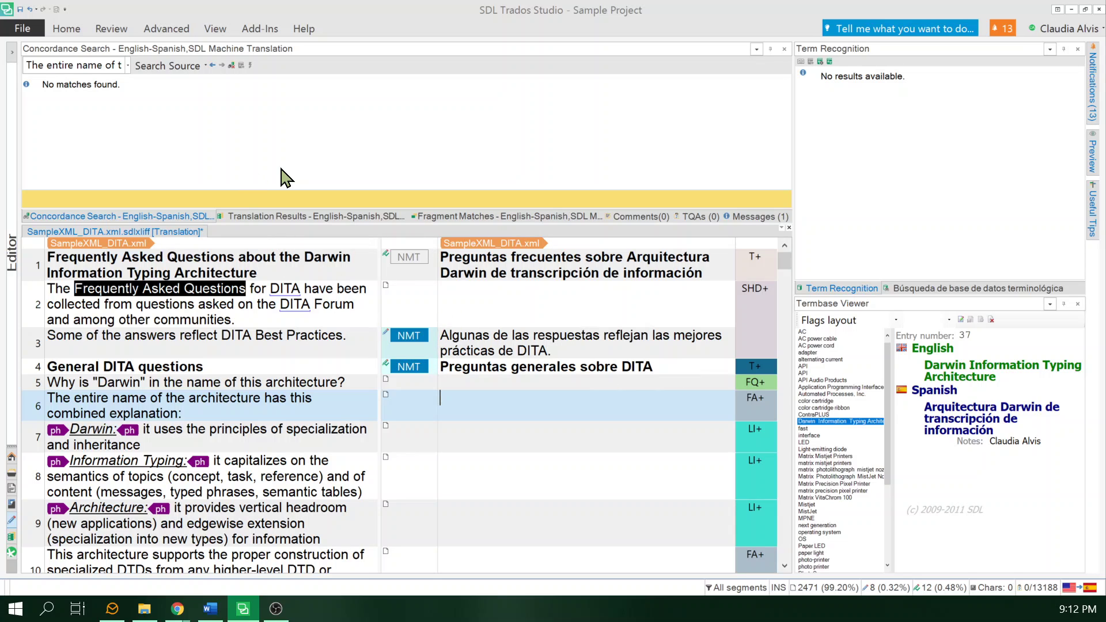
key("F3")
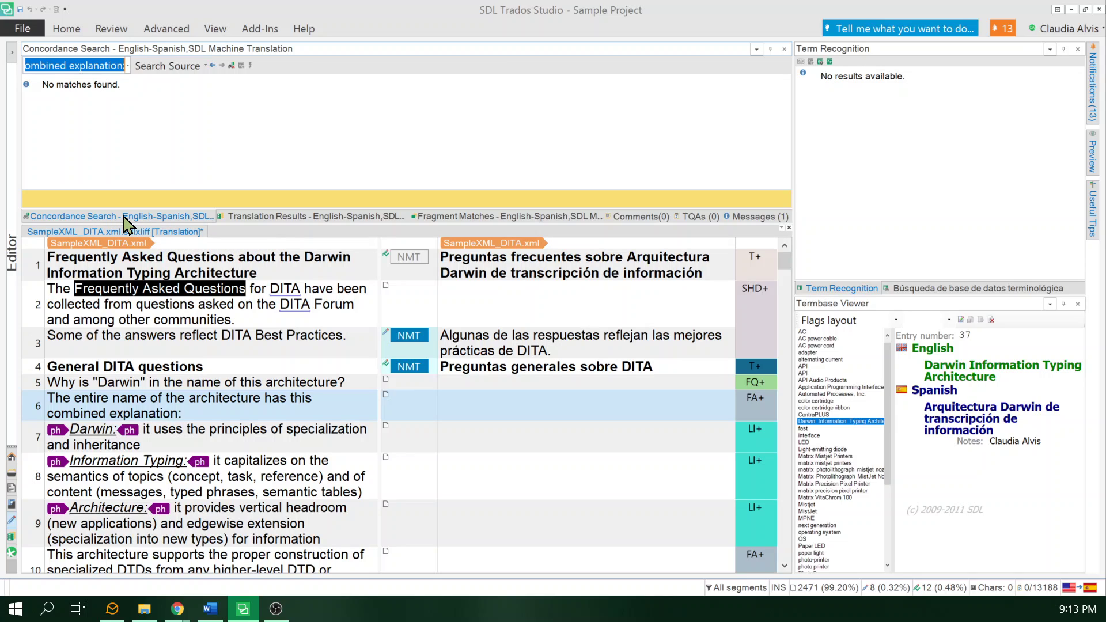
Pull the Concordance Search tab out of the top panel and dock it as its own pane under the editor.
left_click_drag(123, 224, 110, 230)
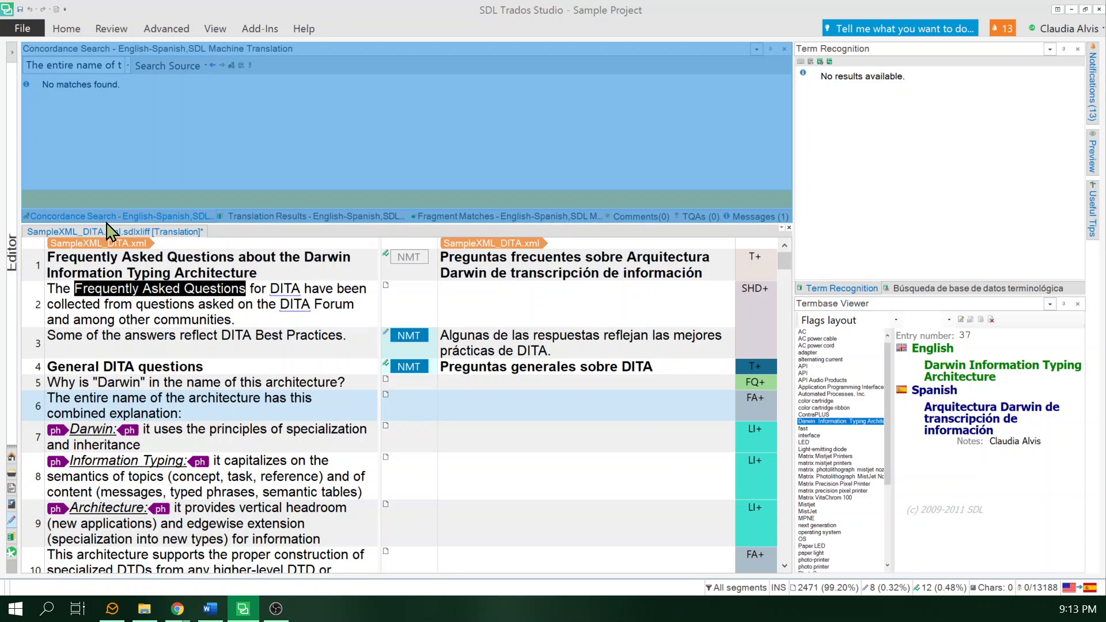
left_click_drag(108, 228, 406, 417)
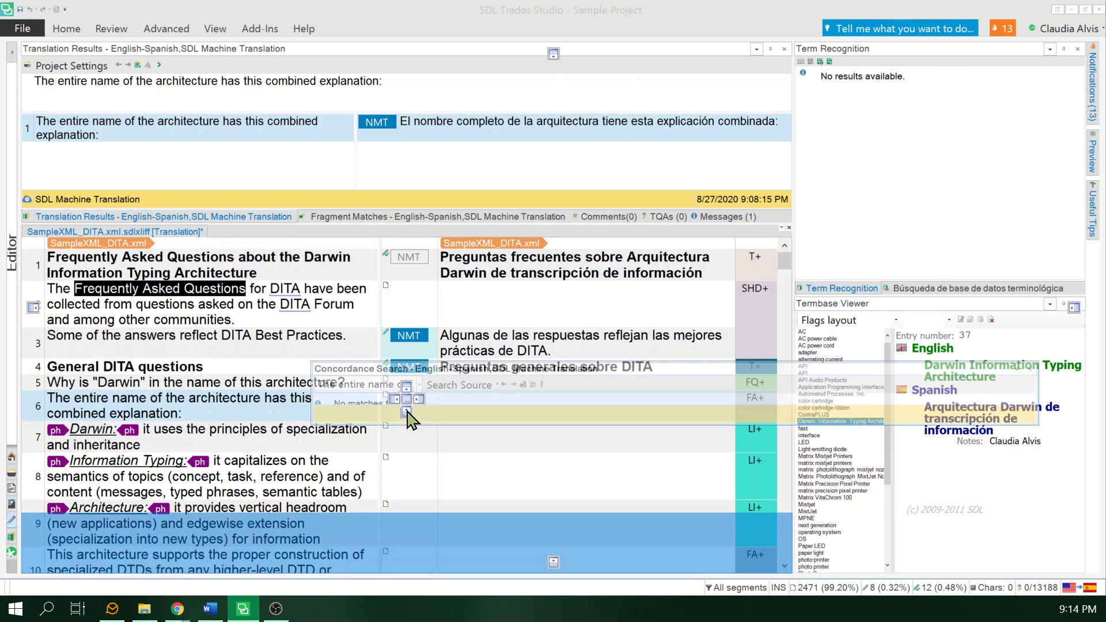
left_click_drag(408, 411, 408, 412)
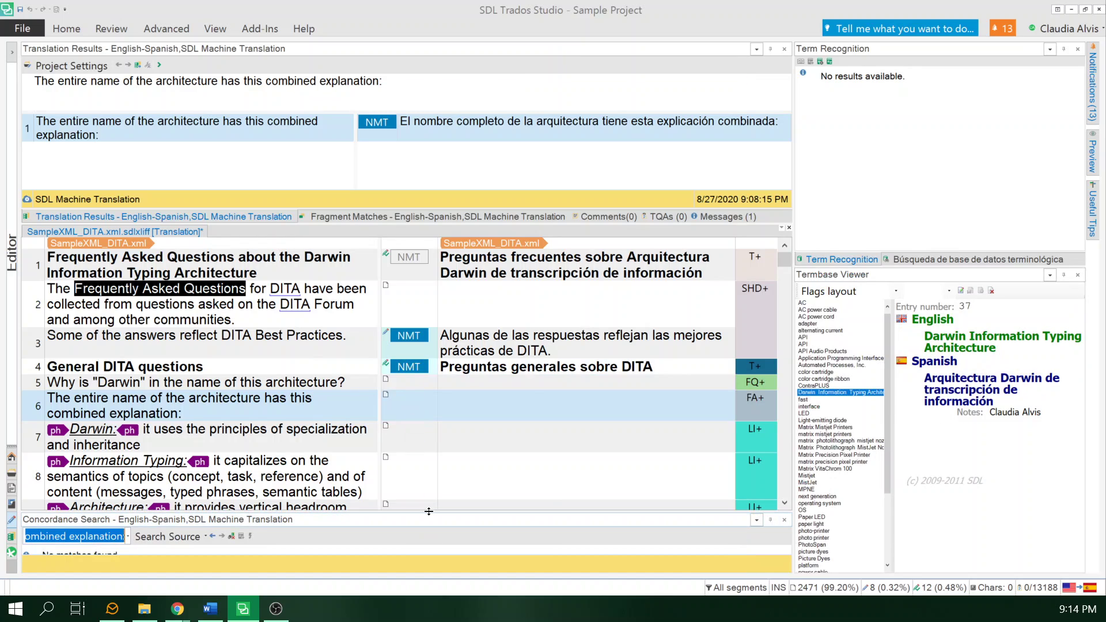
Enlarge the Concordance Search pane, rebalance the editor grid height, and deselect the search text.
left_click_drag(429, 512, 429, 442)
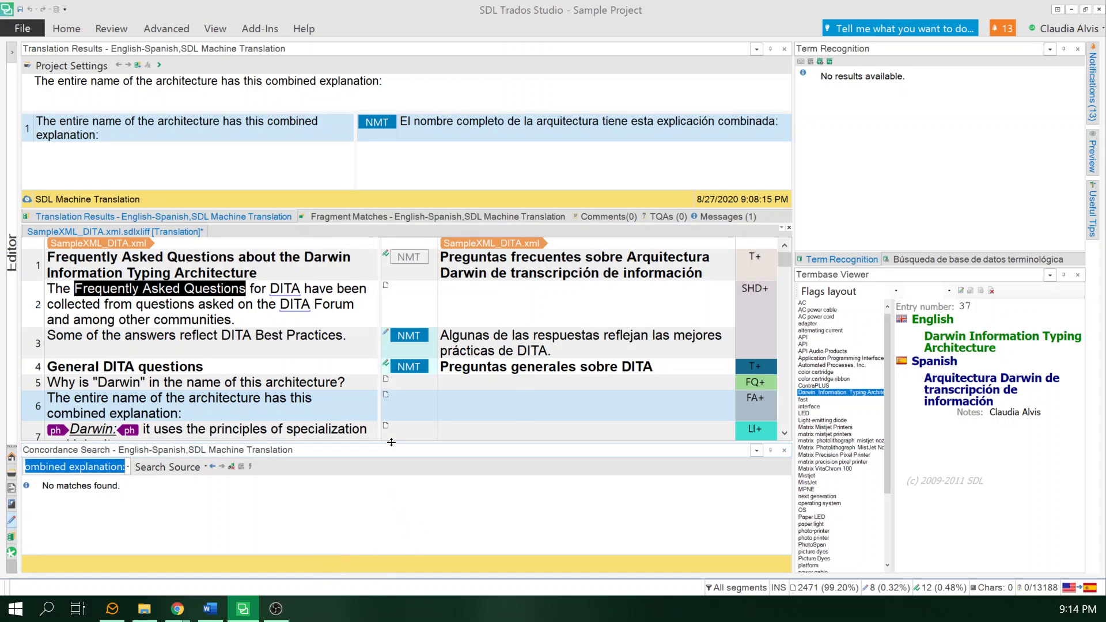
left_click_drag(391, 442, 392, 464)
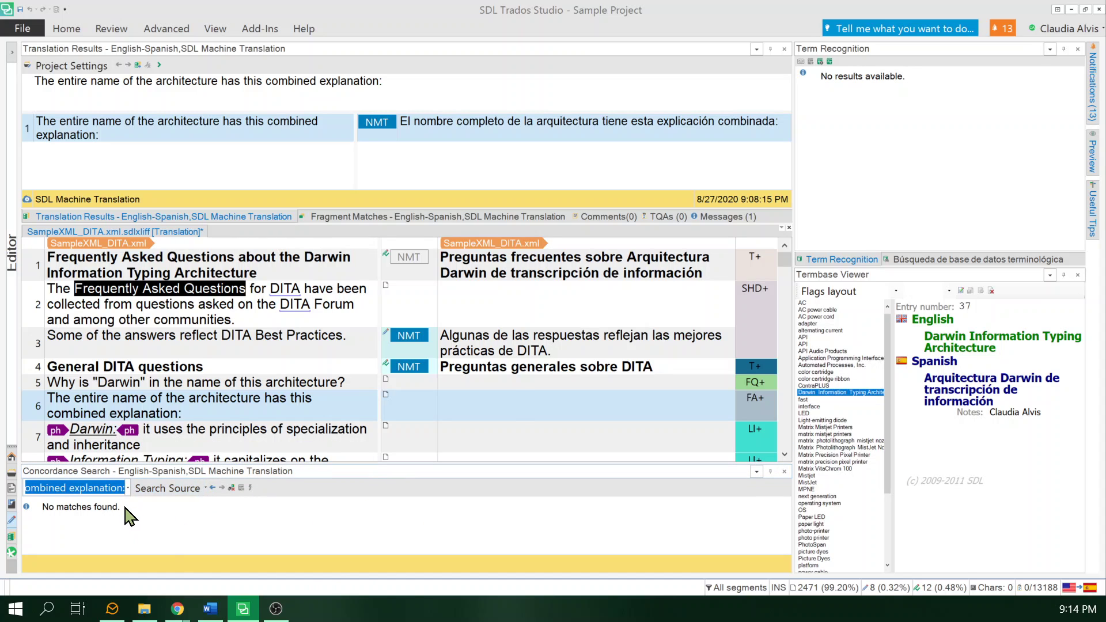
left_click(205, 527)
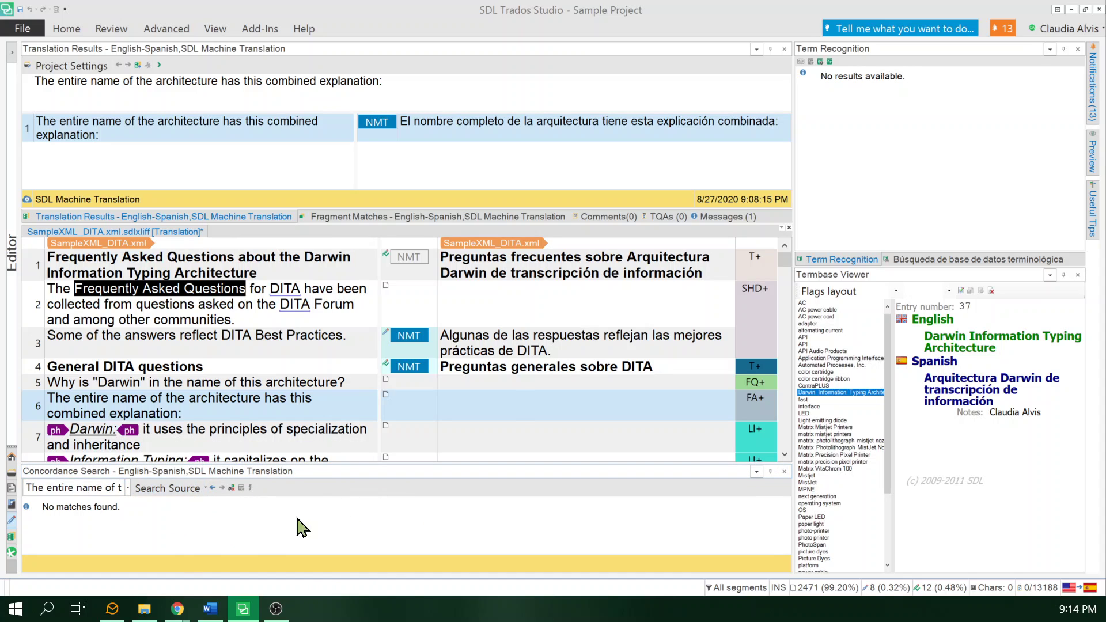